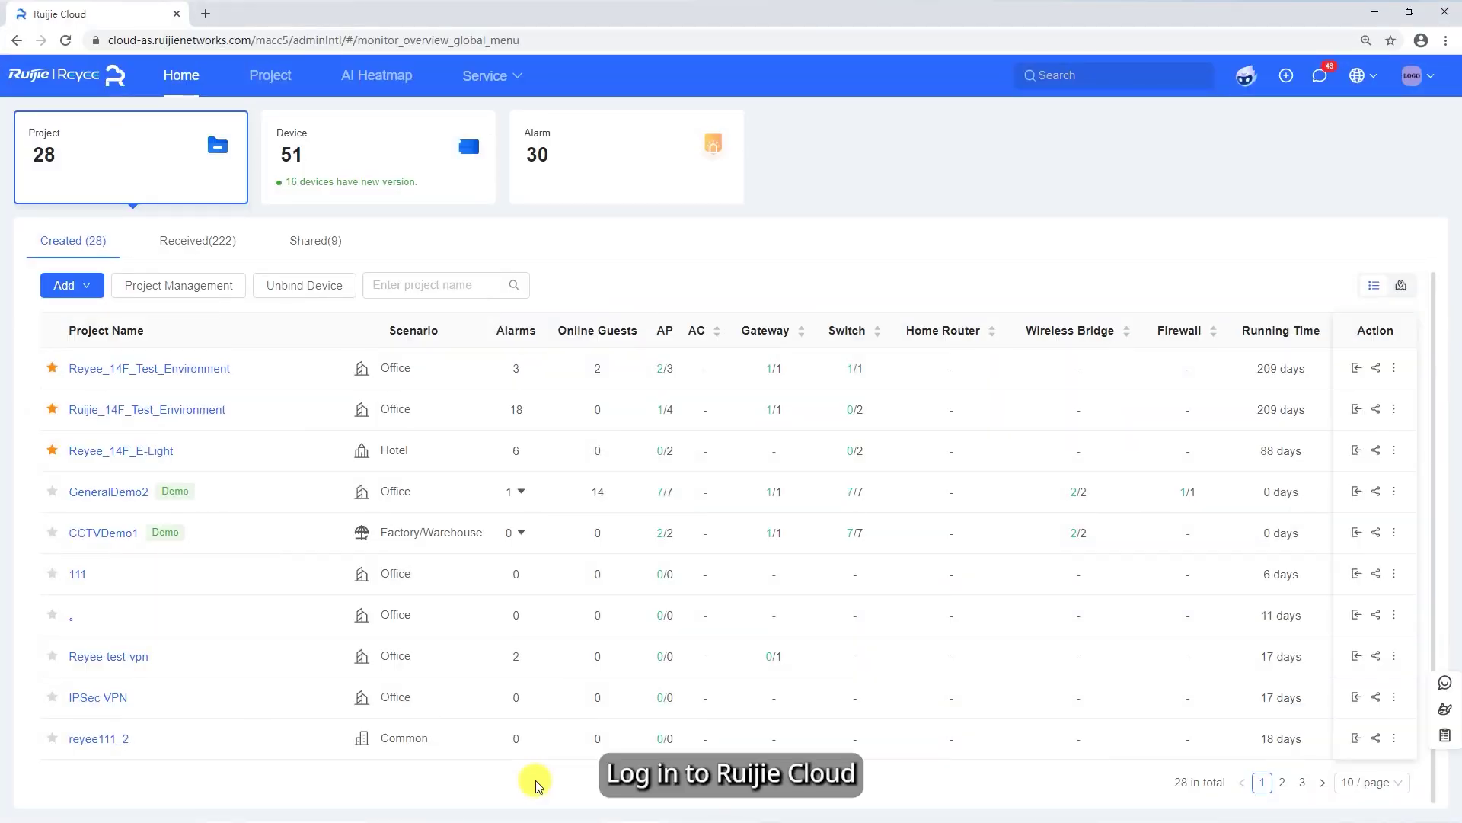
In the CCTVDemo1 project's Multi-WAN settings, add a WAN link by converting LAN3/WAN1 to a WAN port.
{"action": "left_click", "coordinate": [114, 532]}
{"action": "mouse_move", "coordinate": [144, 468]}
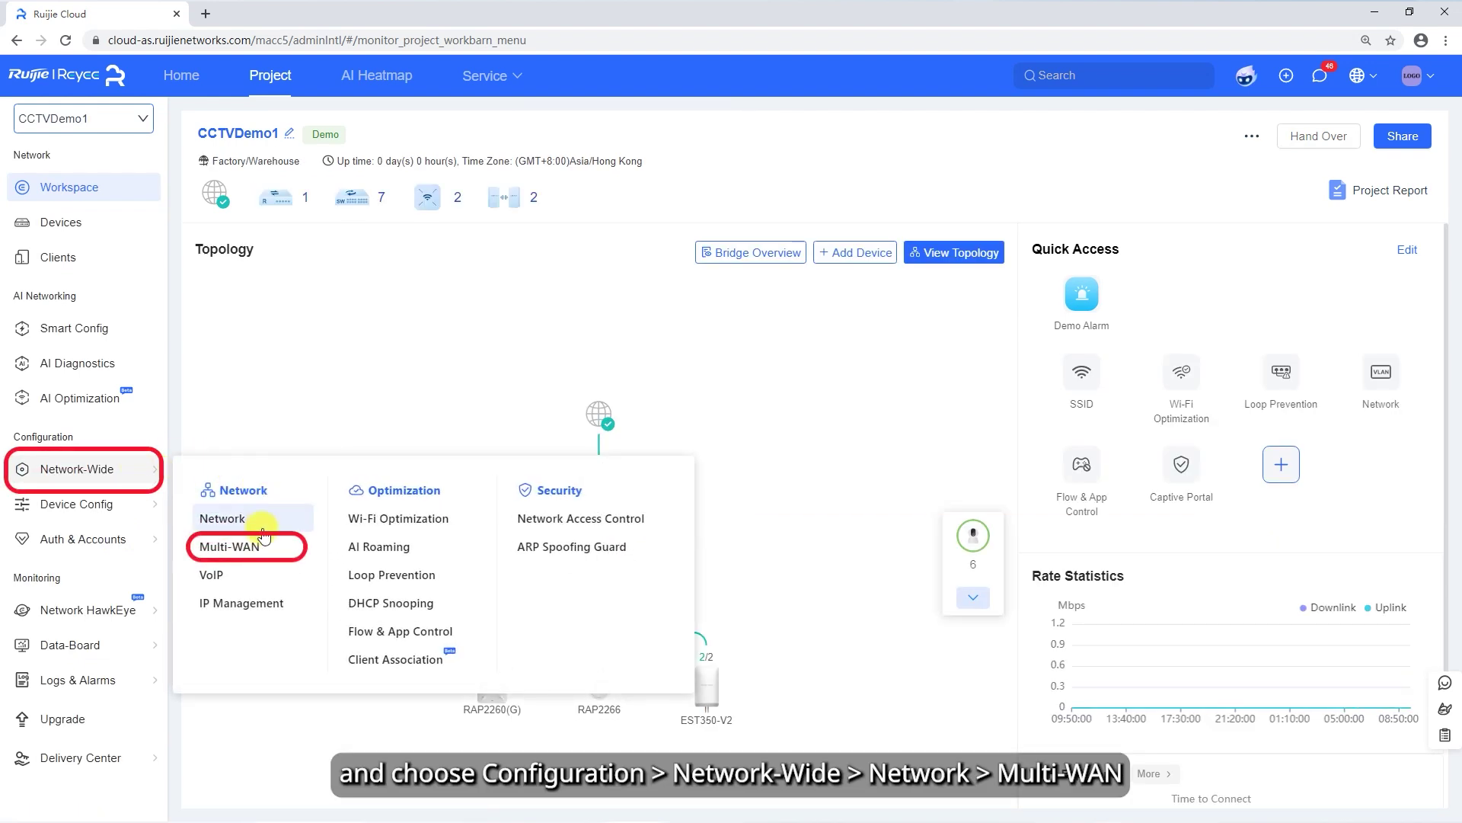
{"action": "left_click", "coordinate": [230, 546]}
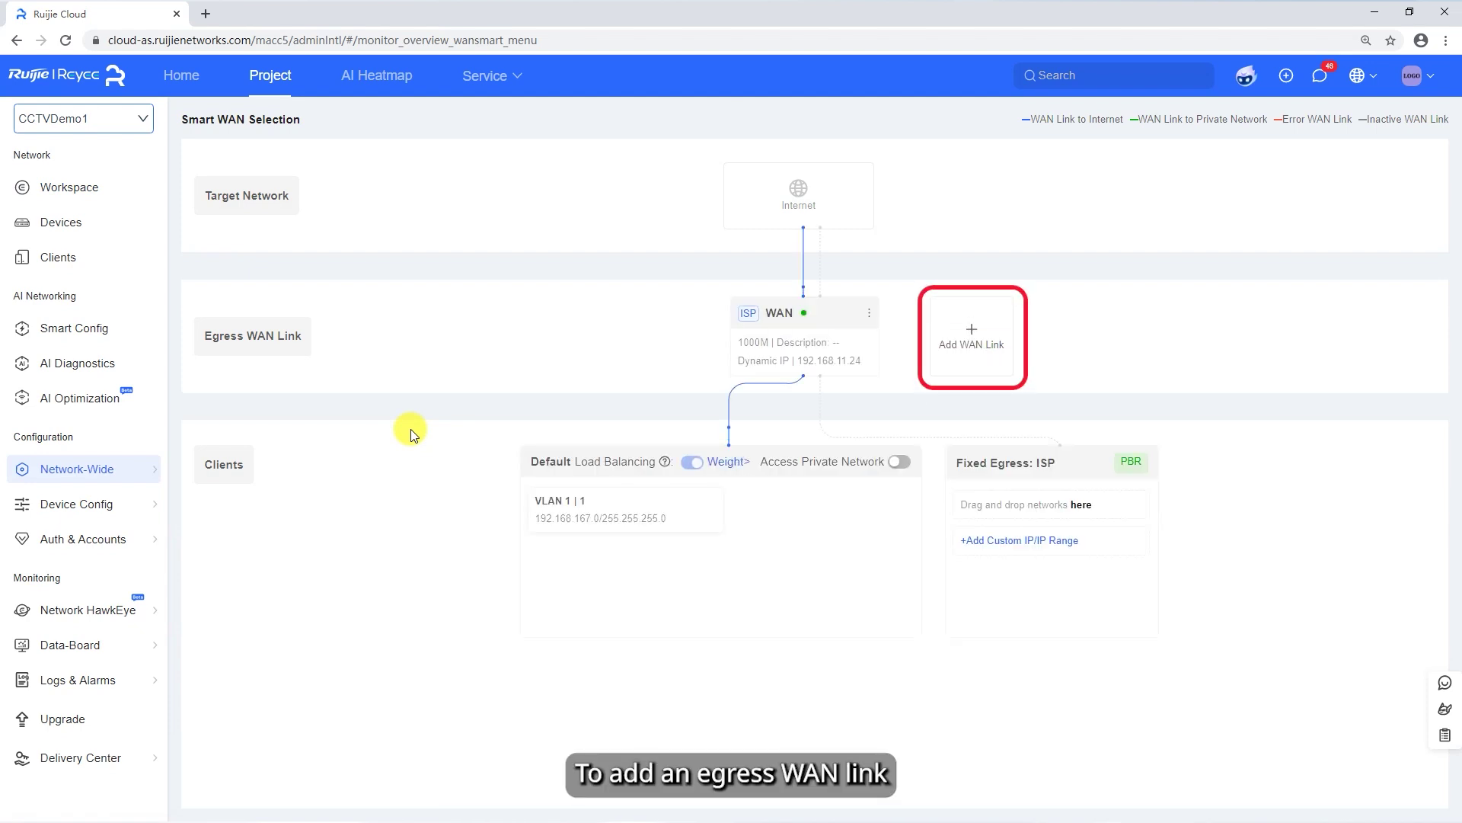
{"action": "left_click", "coordinate": [964, 343]}
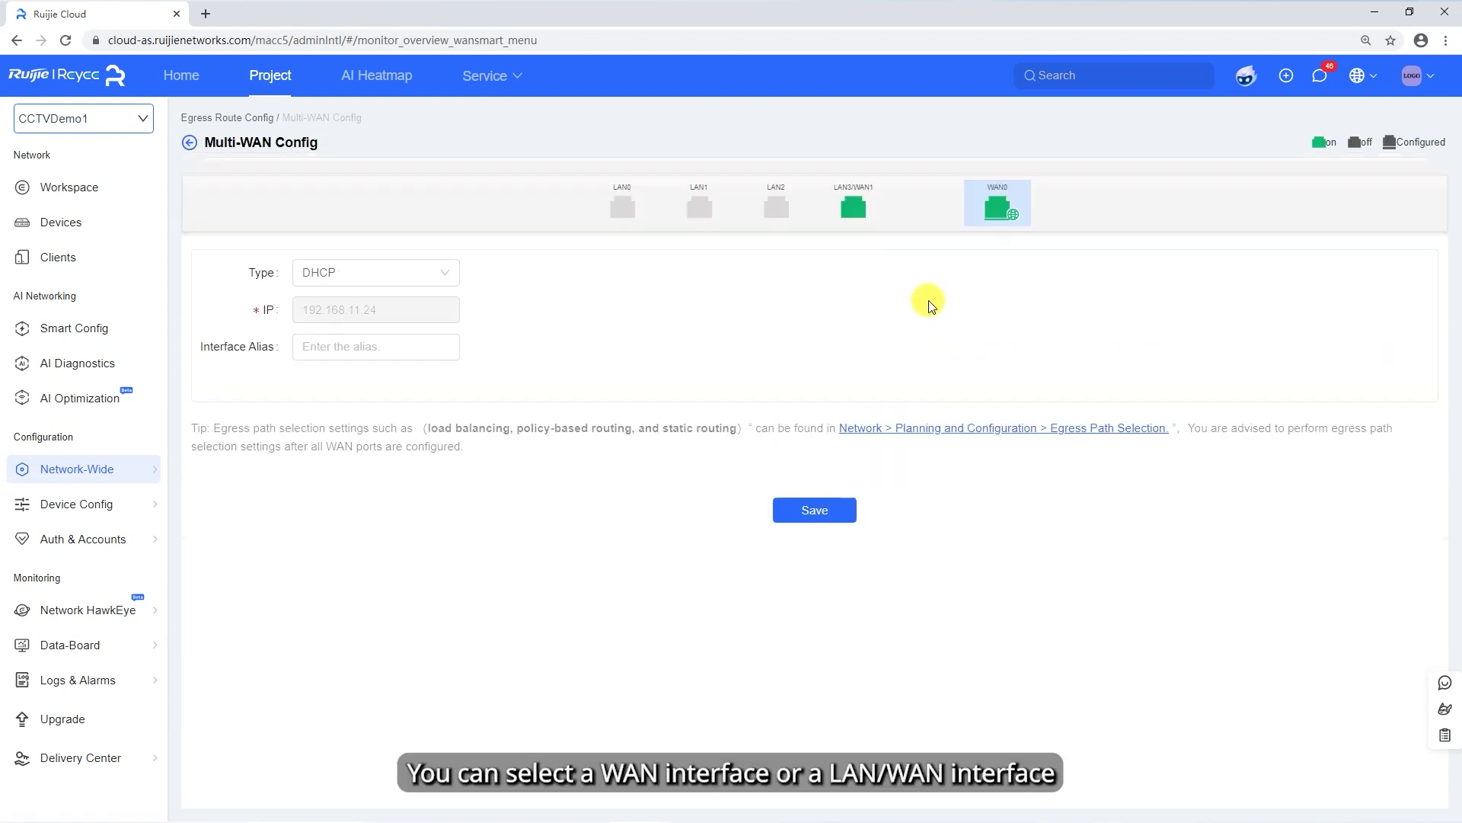
{"action": "left_click", "coordinate": [857, 212]}
{"action": "left_click", "coordinate": [939, 473]}
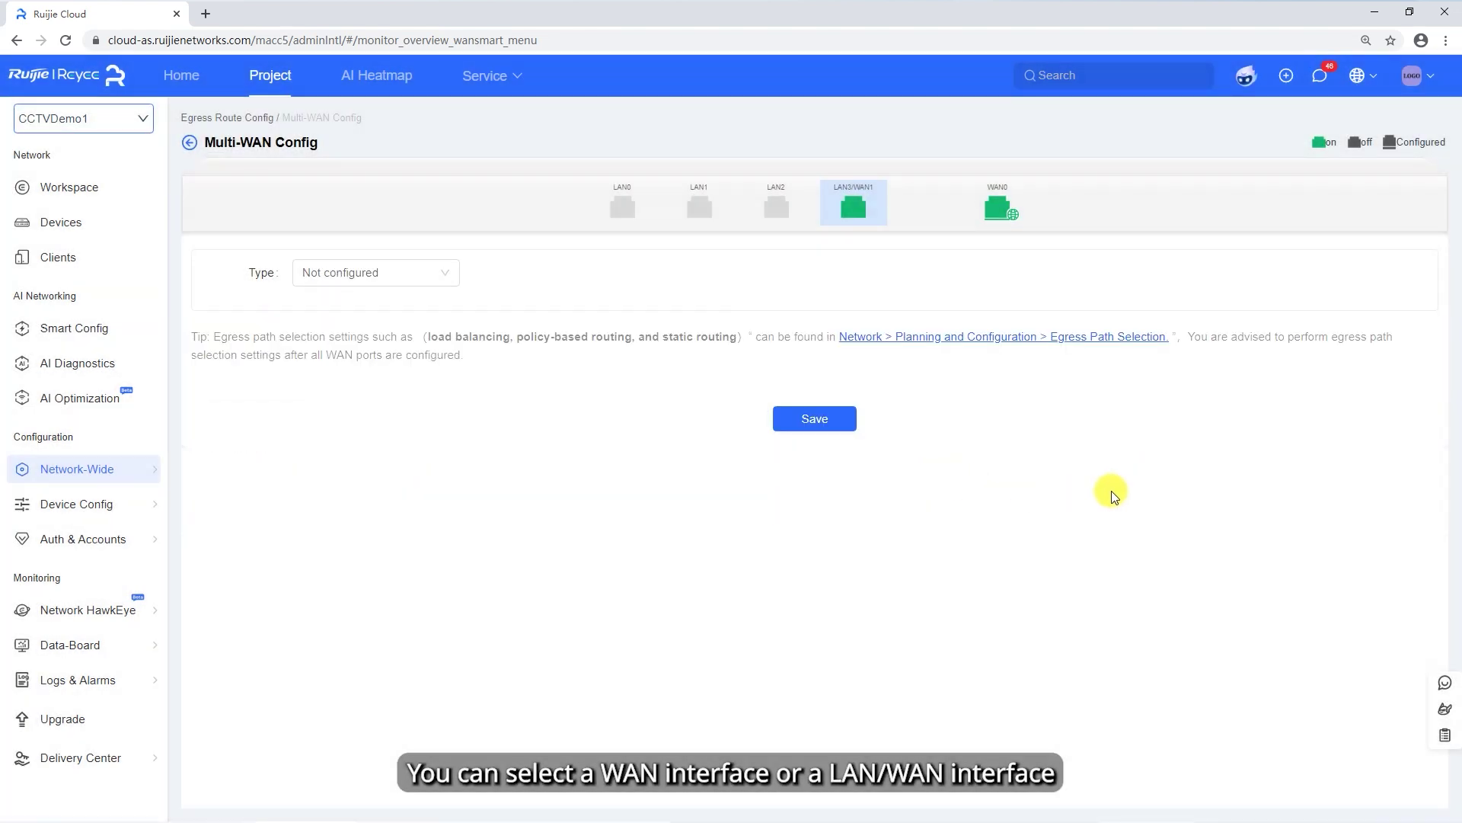
Set the new link's connection type to Static IP and Private Line to Yes.
{"action": "left_click", "coordinate": [401, 274]}
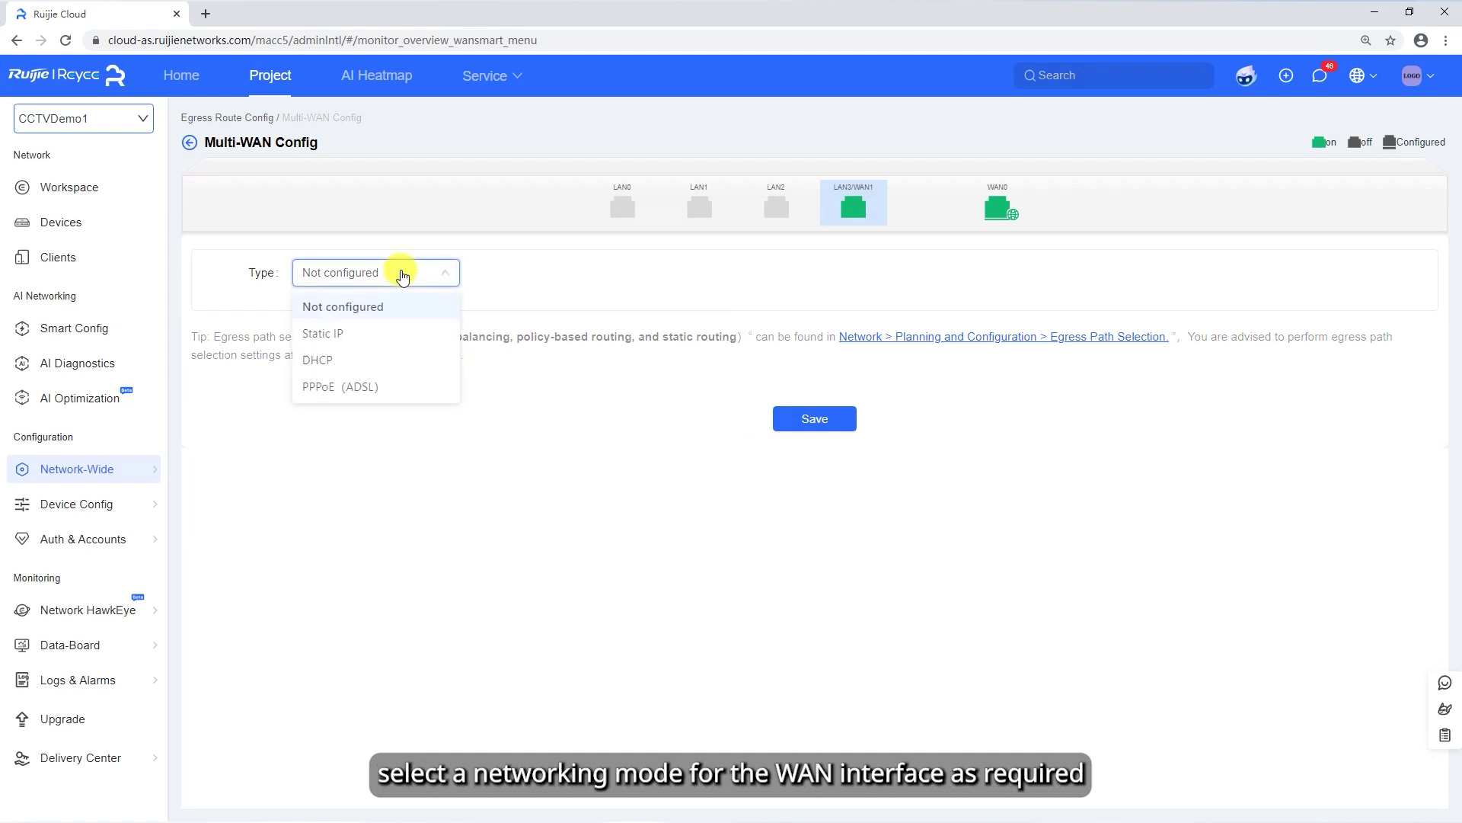
{"action": "left_click", "coordinate": [363, 338]}
{"action": "left_click", "coordinate": [408, 274]}
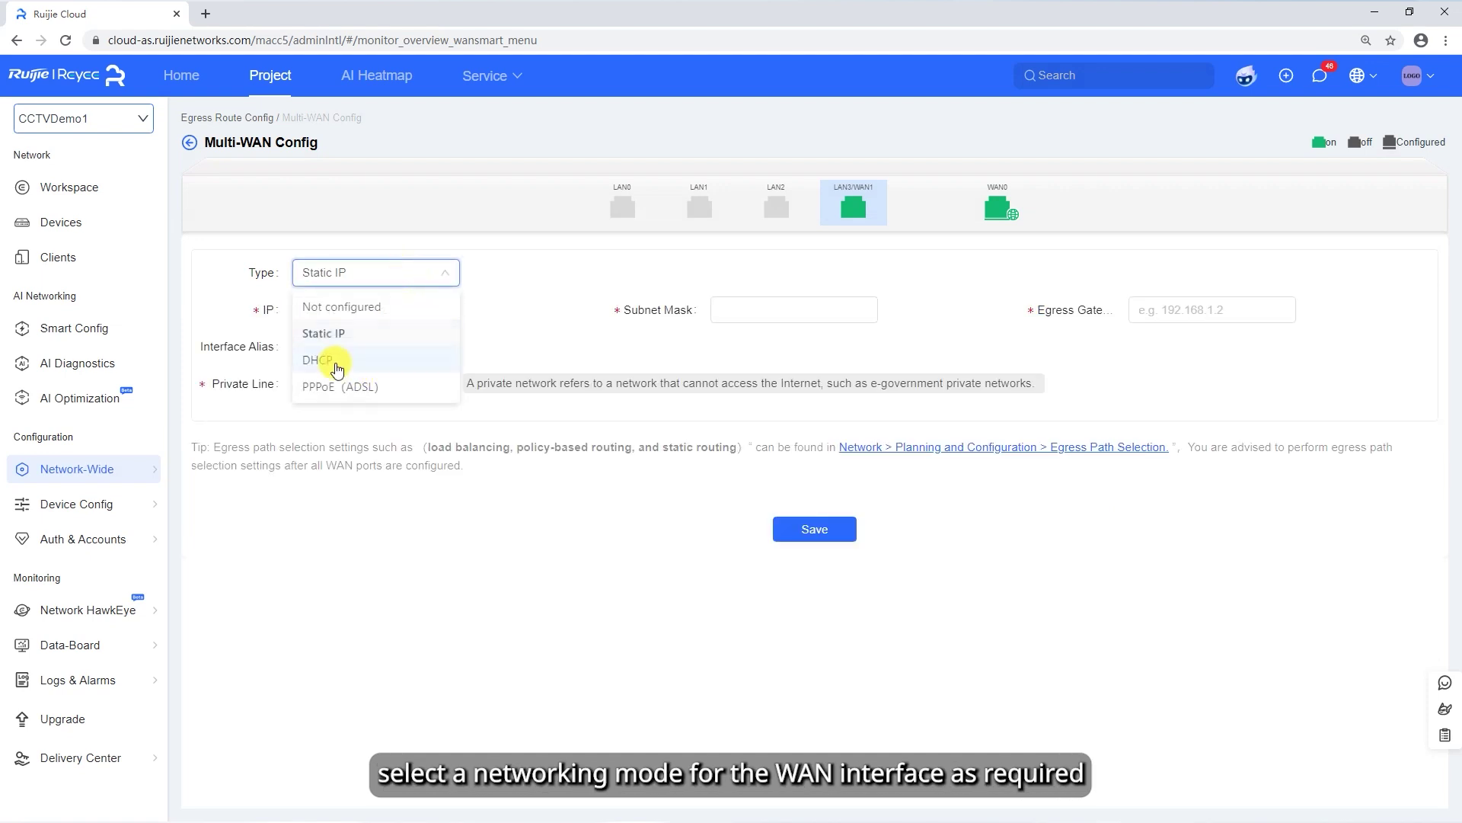
{"action": "left_click", "coordinate": [369, 359]}
{"action": "left_click", "coordinate": [442, 274]}
{"action": "left_click", "coordinate": [379, 388]}
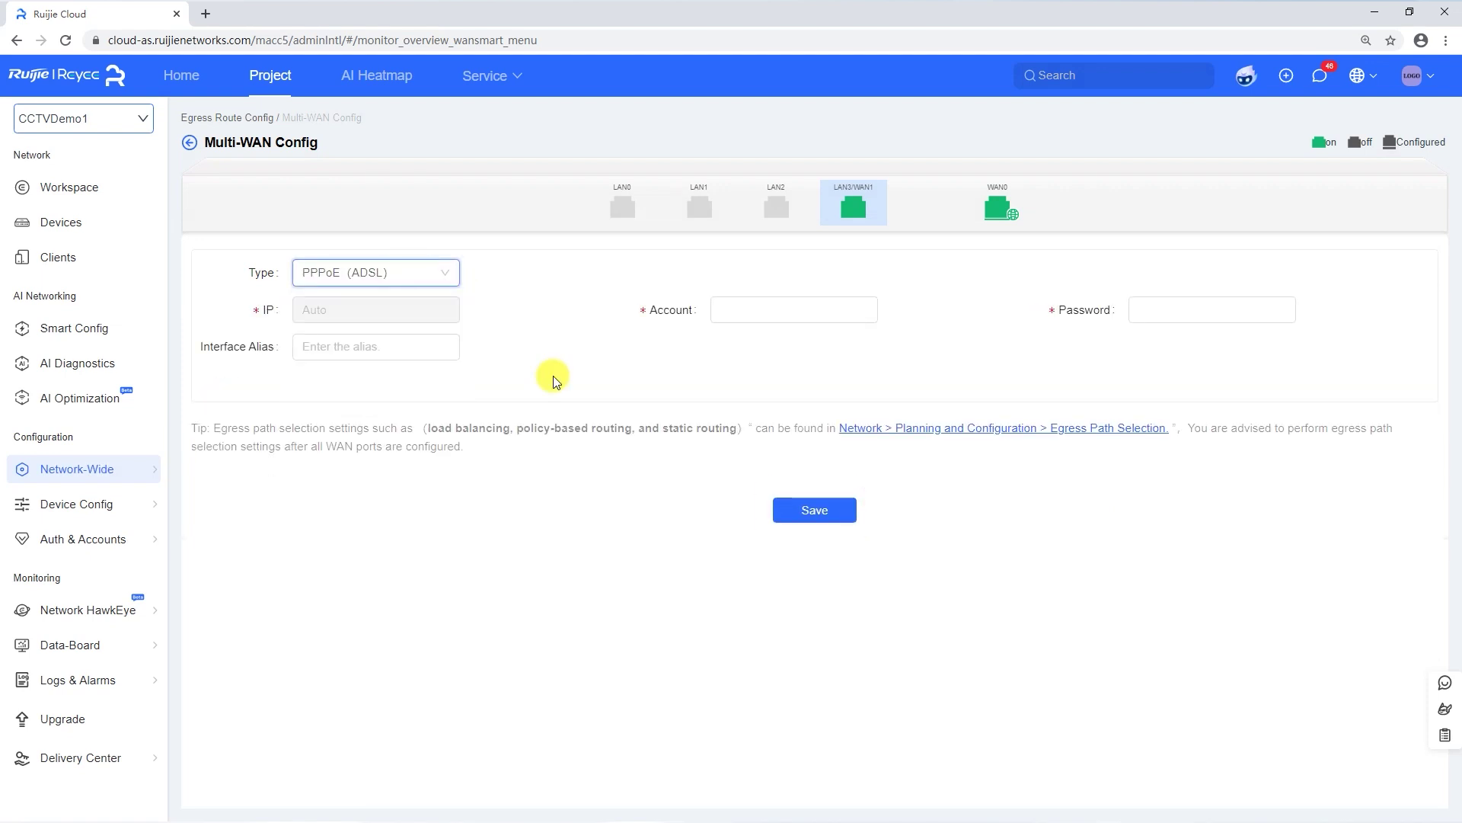
{"action": "left_click", "coordinate": [424, 276]}
{"action": "left_click", "coordinate": [399, 333]}
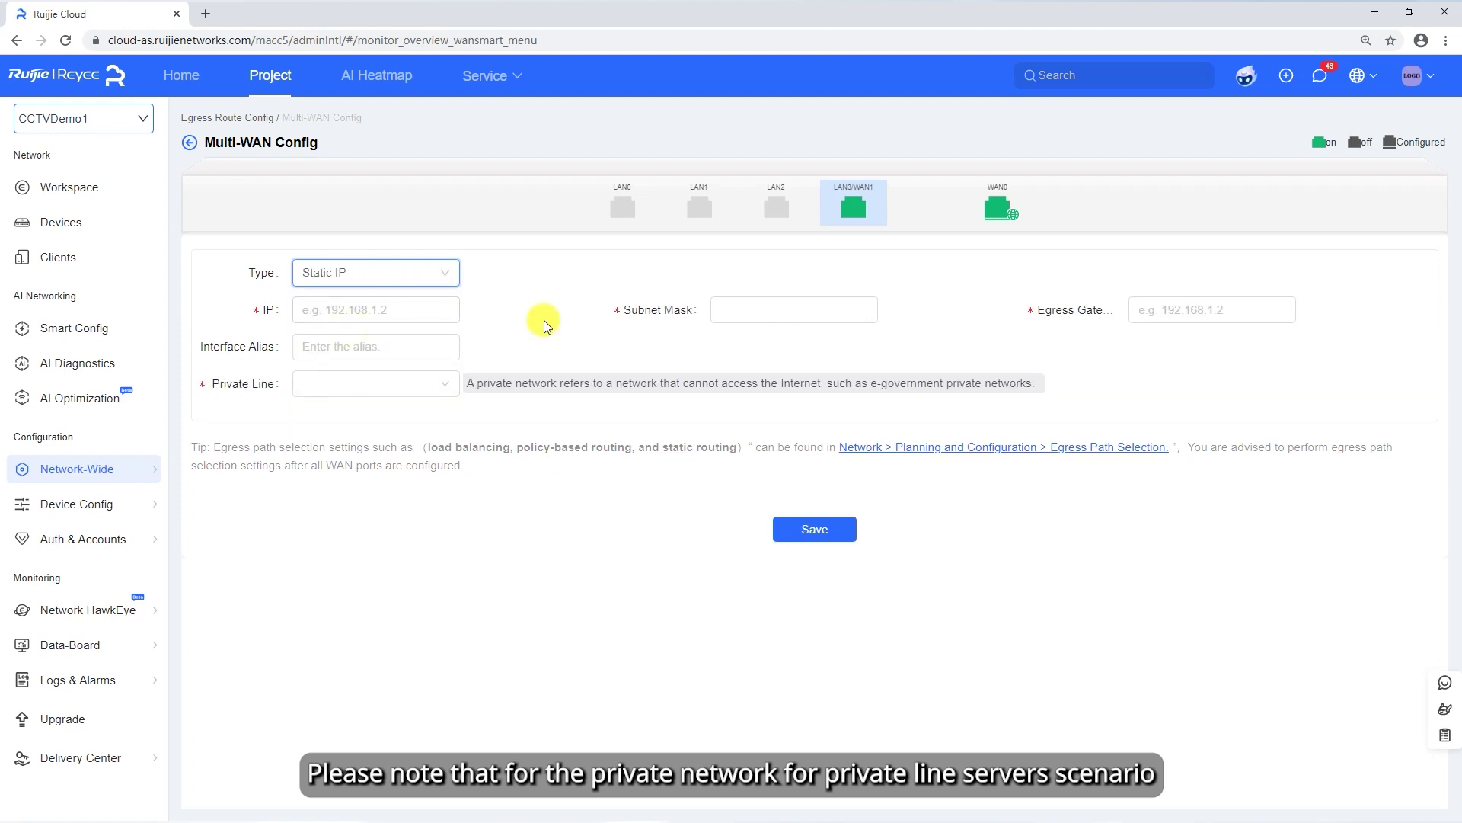
{"action": "left_click", "coordinate": [396, 311]}
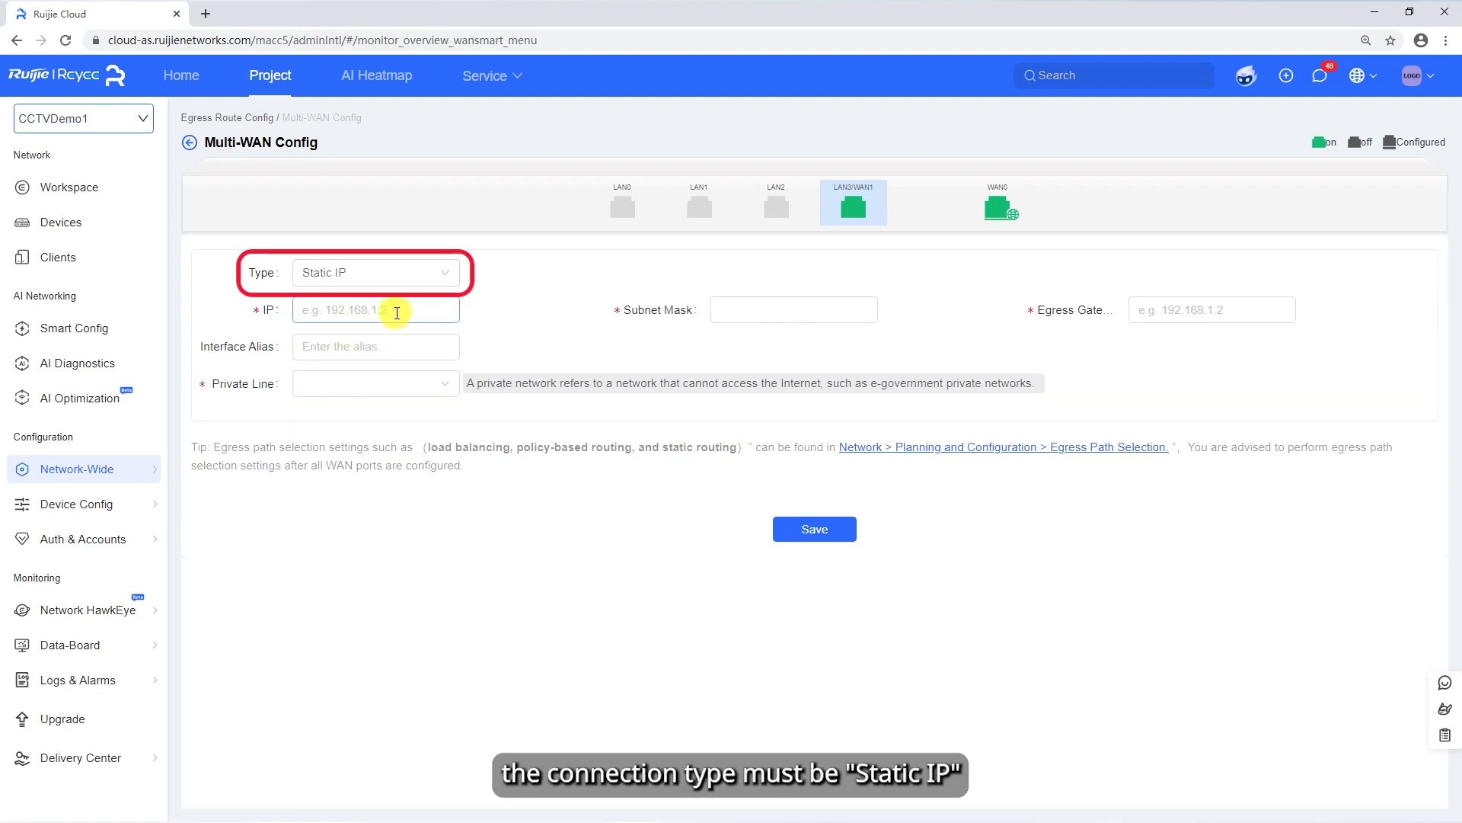
{"action": "left_click", "coordinate": [390, 392]}
{"action": "left_click", "coordinate": [365, 415]}
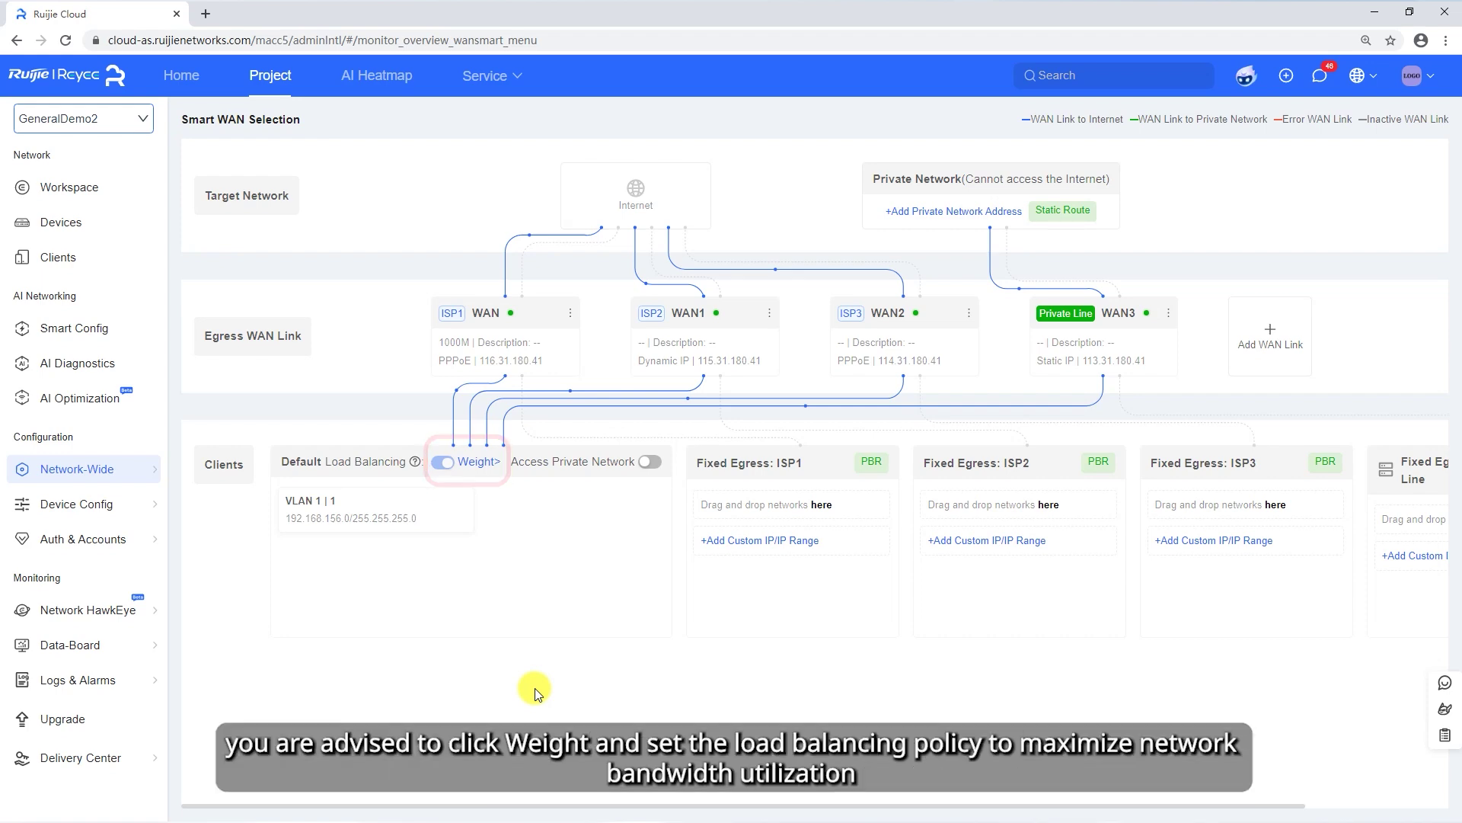
In the load balancing settings, review the policy list and keep Load balancing as the load mode.
{"action": "left_click", "coordinate": [483, 462]}
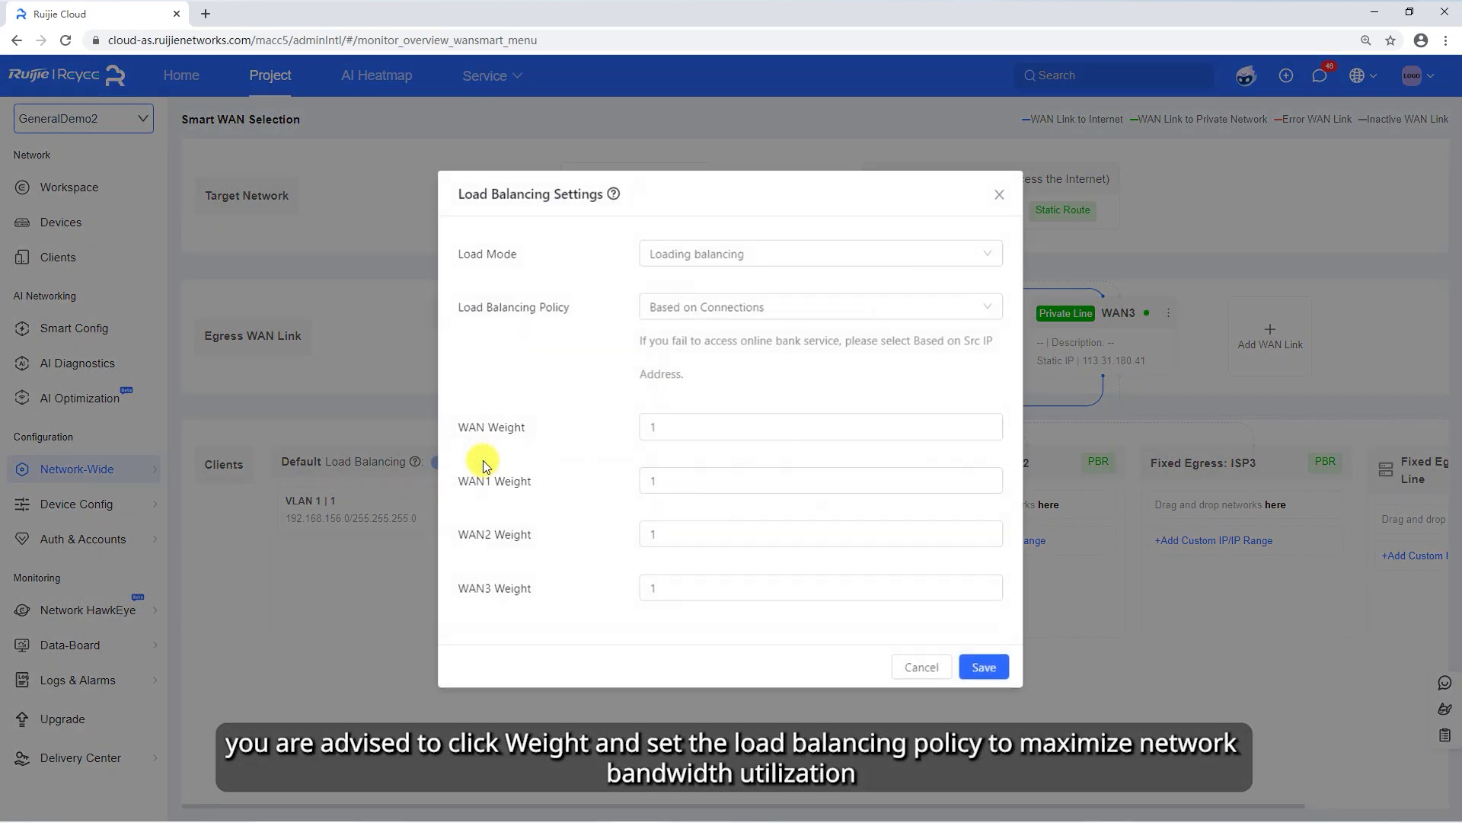
{"action": "left_click", "coordinate": [693, 304]}
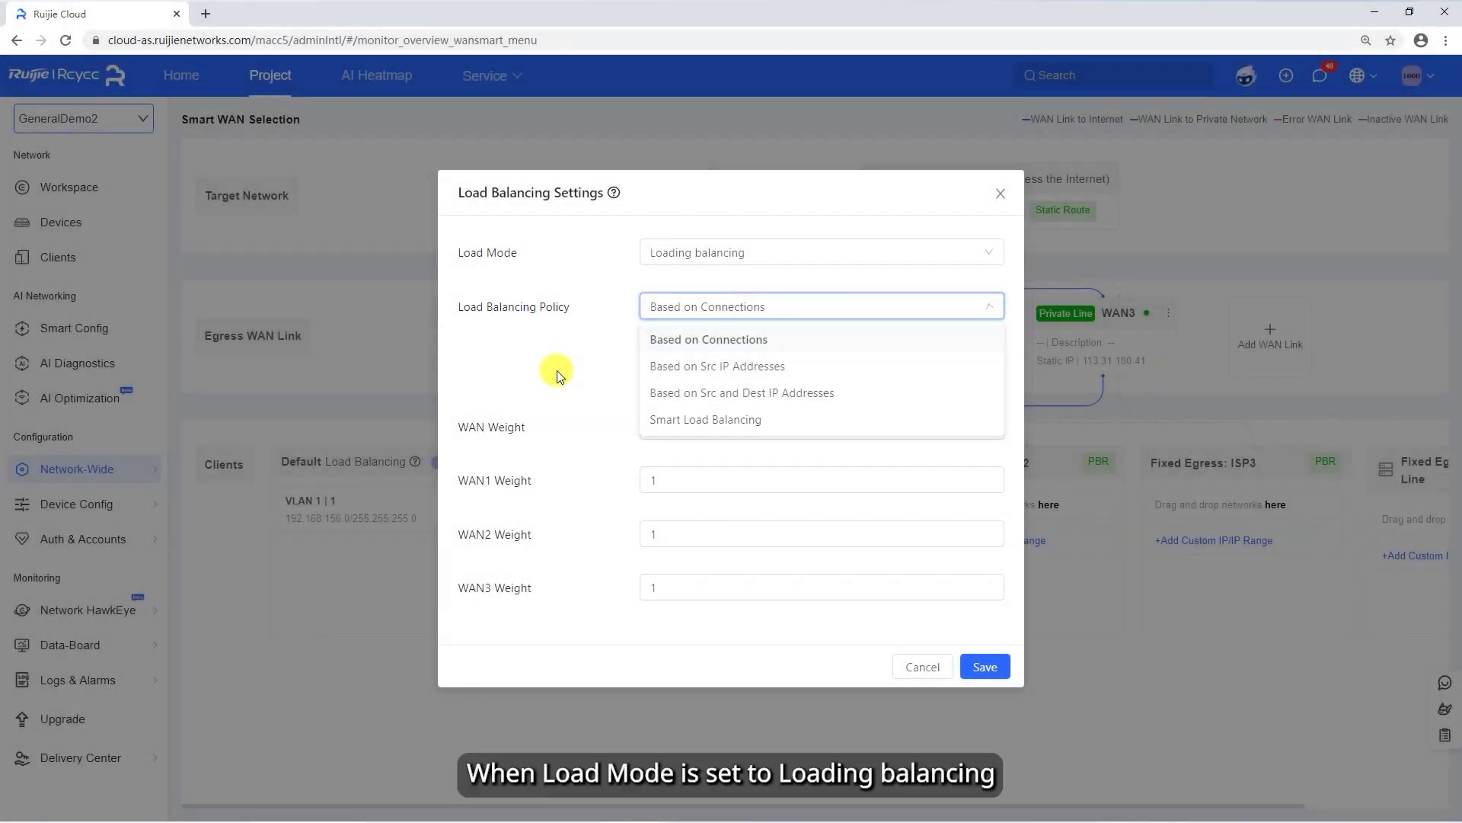
{"action": "left_click", "coordinate": [556, 370]}
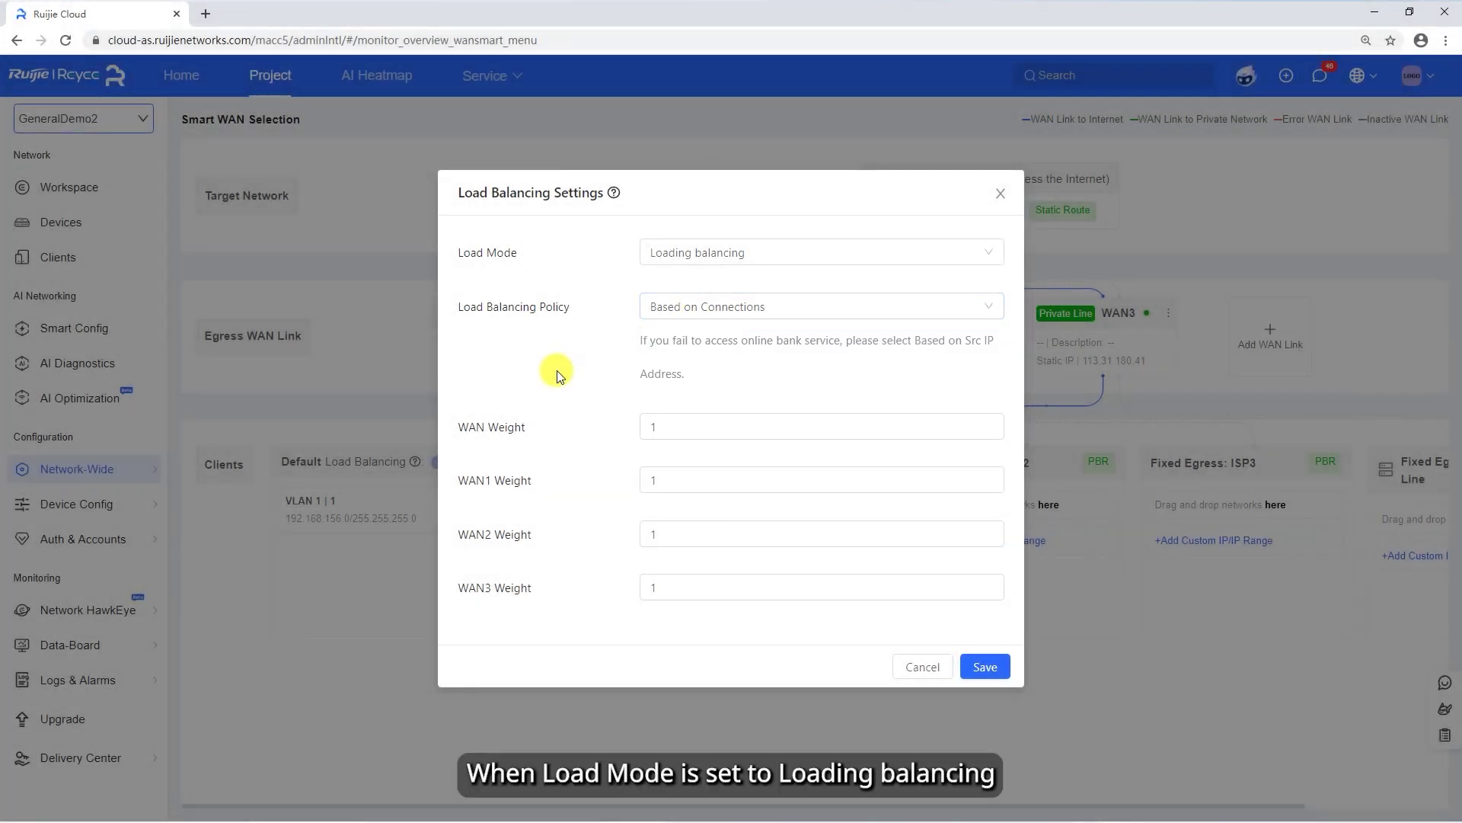
{"action": "left_click", "coordinate": [746, 251]}
{"action": "left_click", "coordinate": [693, 287]}
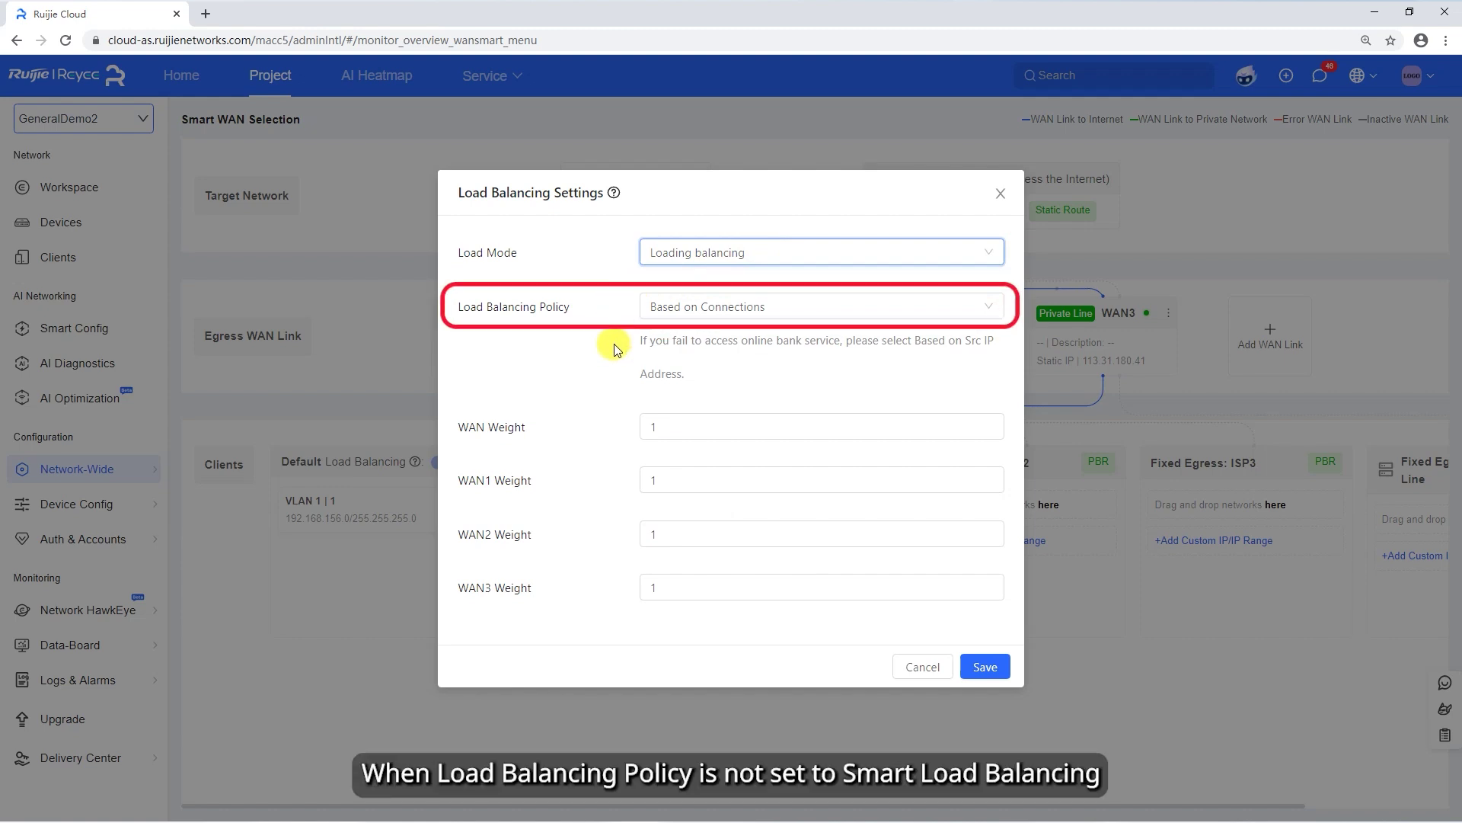
Set the WAN, WAN1, WAN2 and WAN3 weights to 4, 3, 2 and 1.
{"action": "left_click", "coordinate": [667, 416]}
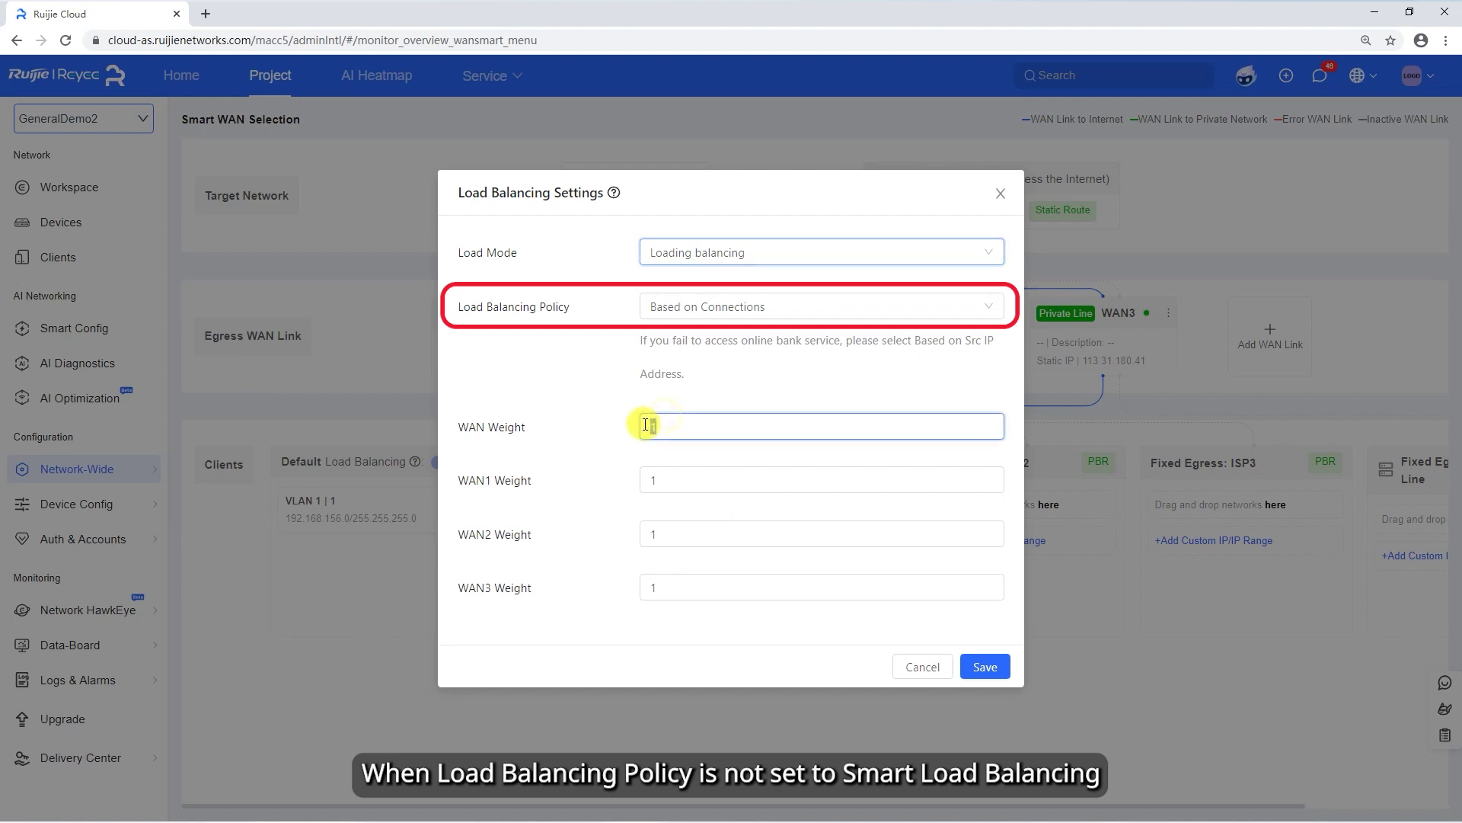
{"action": "key", "text": "BackSpace"}
{"action": "type", "text": "4"}
{"action": "key", "text": "Tab"}
{"action": "type", "text": "3"}
{"action": "key", "text": "Tab"}
{"action": "type", "text": "2"}
{"action": "key", "text": "Tab"}
{"action": "type", "text": "1"}
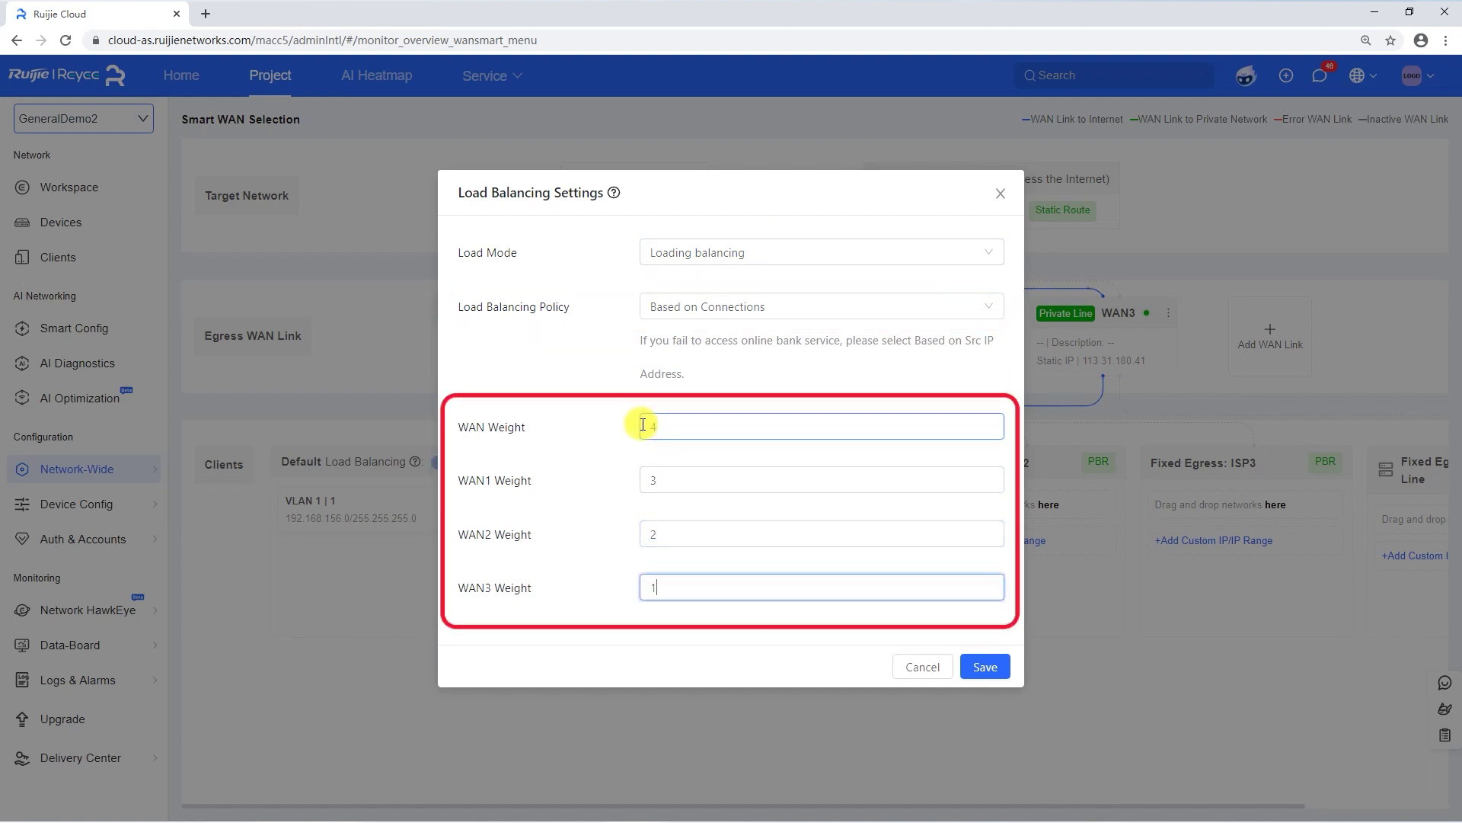
{"action": "left_click", "coordinate": [788, 403]}
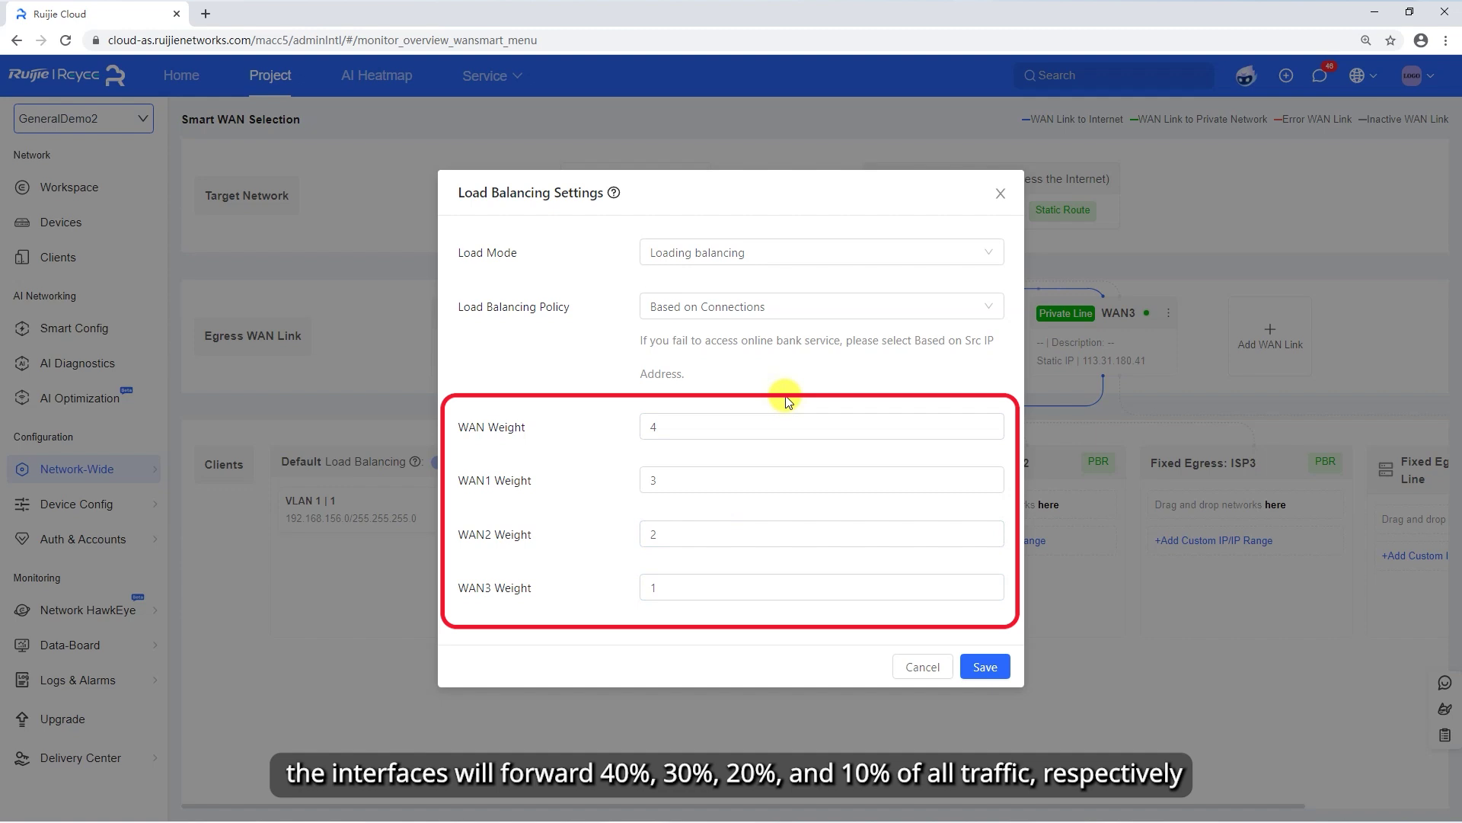
Choose Smart Load Balancing and enter 1000 Mbps in each WAN uplink and downlink field.
{"action": "left_click", "coordinate": [799, 309]}
{"action": "left_click", "coordinate": [730, 420]}
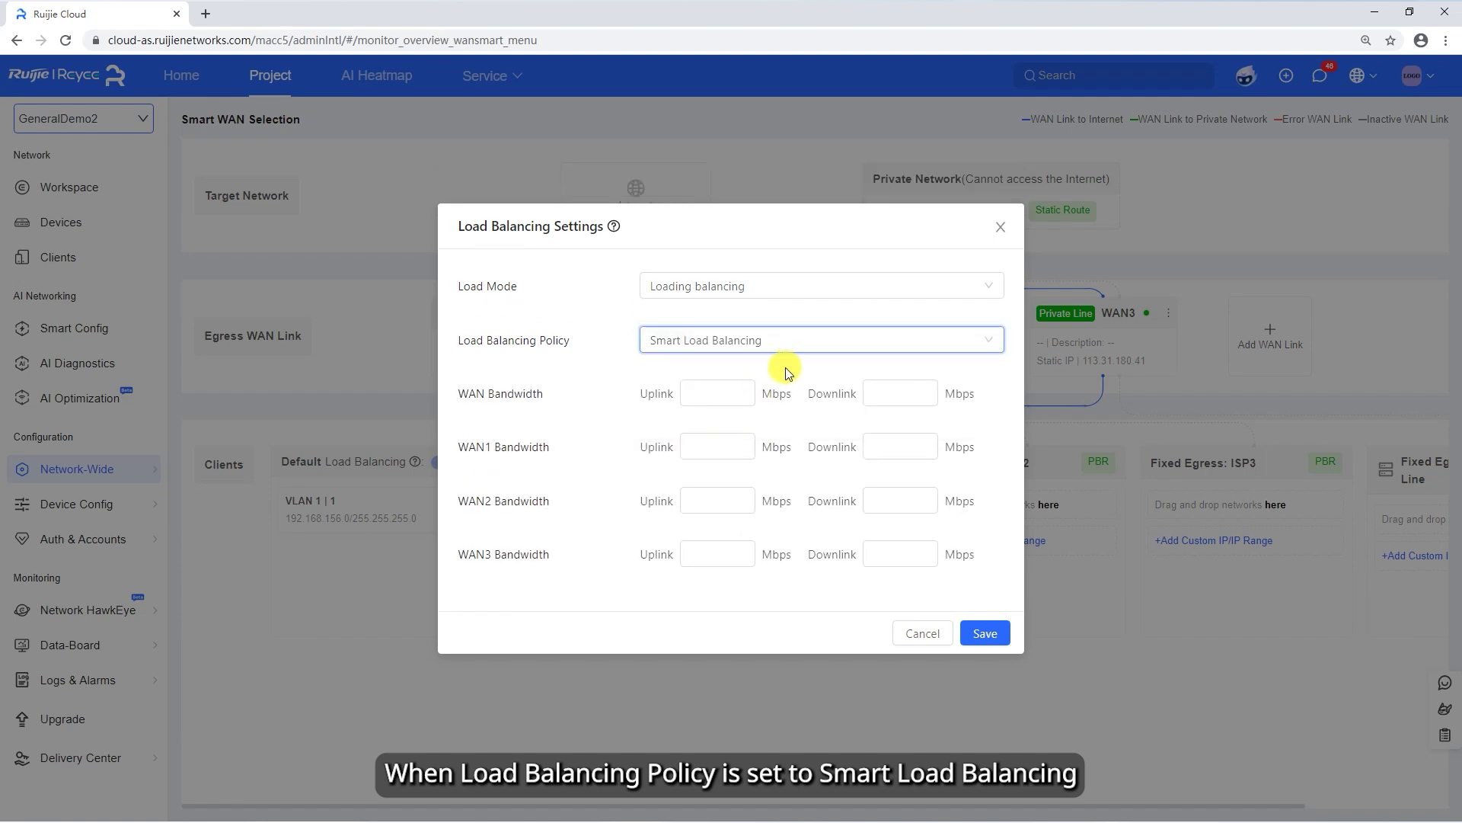
{"action": "type", "text": "1000"}
{"action": "key", "text": "Tab"}
{"action": "type", "text": "1000"}
{"action": "key", "text": "Tab"}
{"action": "type", "text": "1000"}
{"action": "key", "text": "Tab"}
{"action": "type", "text": "1000"}
{"action": "key", "text": "Tab"}
{"action": "type", "text": "1000"}
{"action": "key", "text": "Tab"}
{"action": "type", "text": "1000"}
{"action": "key", "text": "Tab"}
Finish the last 1000 Mbps bandwidth fields, then use Active/Backup with WAN, WAN1, WAN2 primary and WAN3 secondary.
{"action": "type", "text": "1000\t1000"}
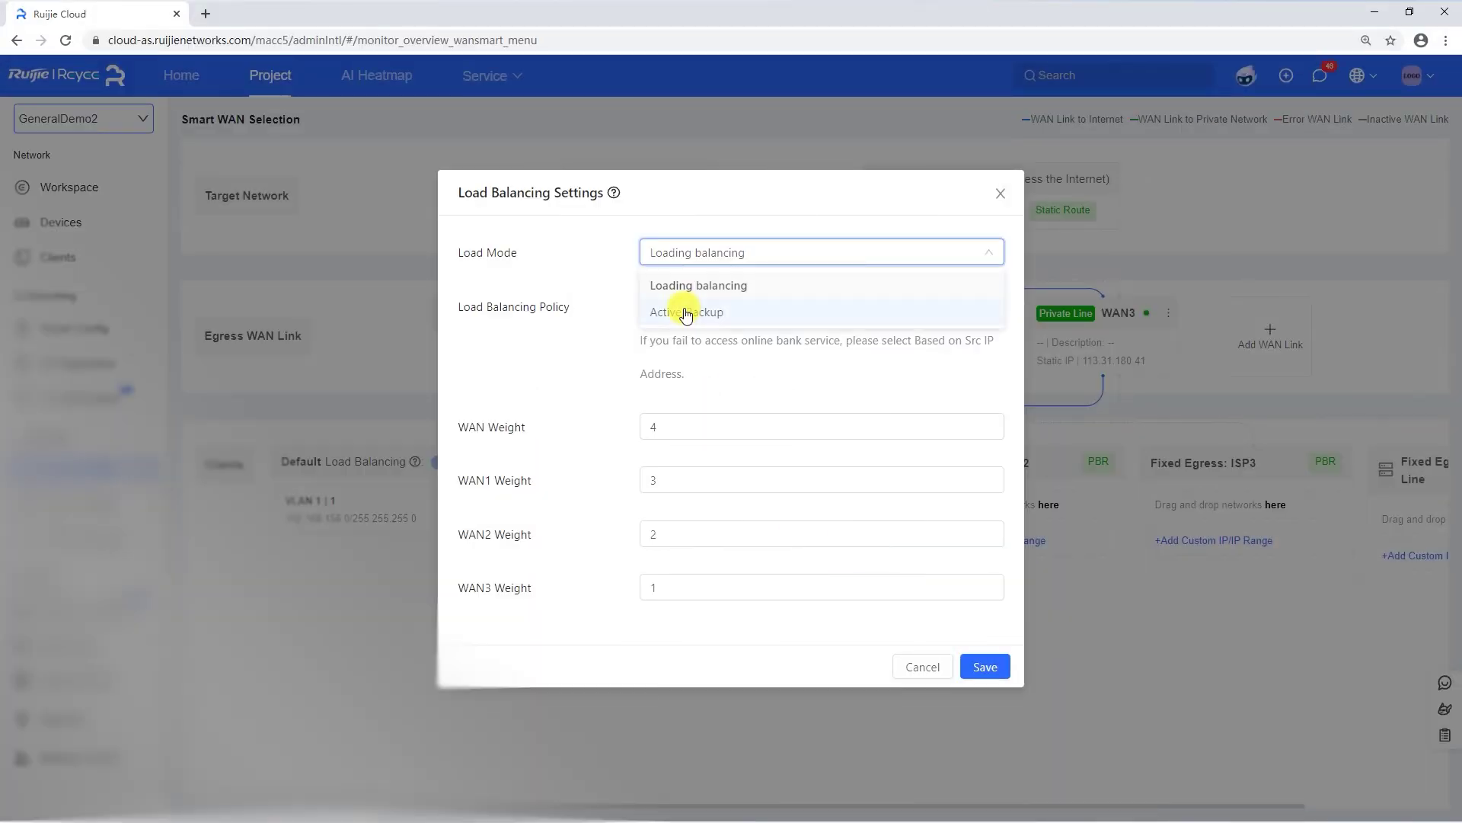
{"action": "left_click", "coordinate": [682, 313]}
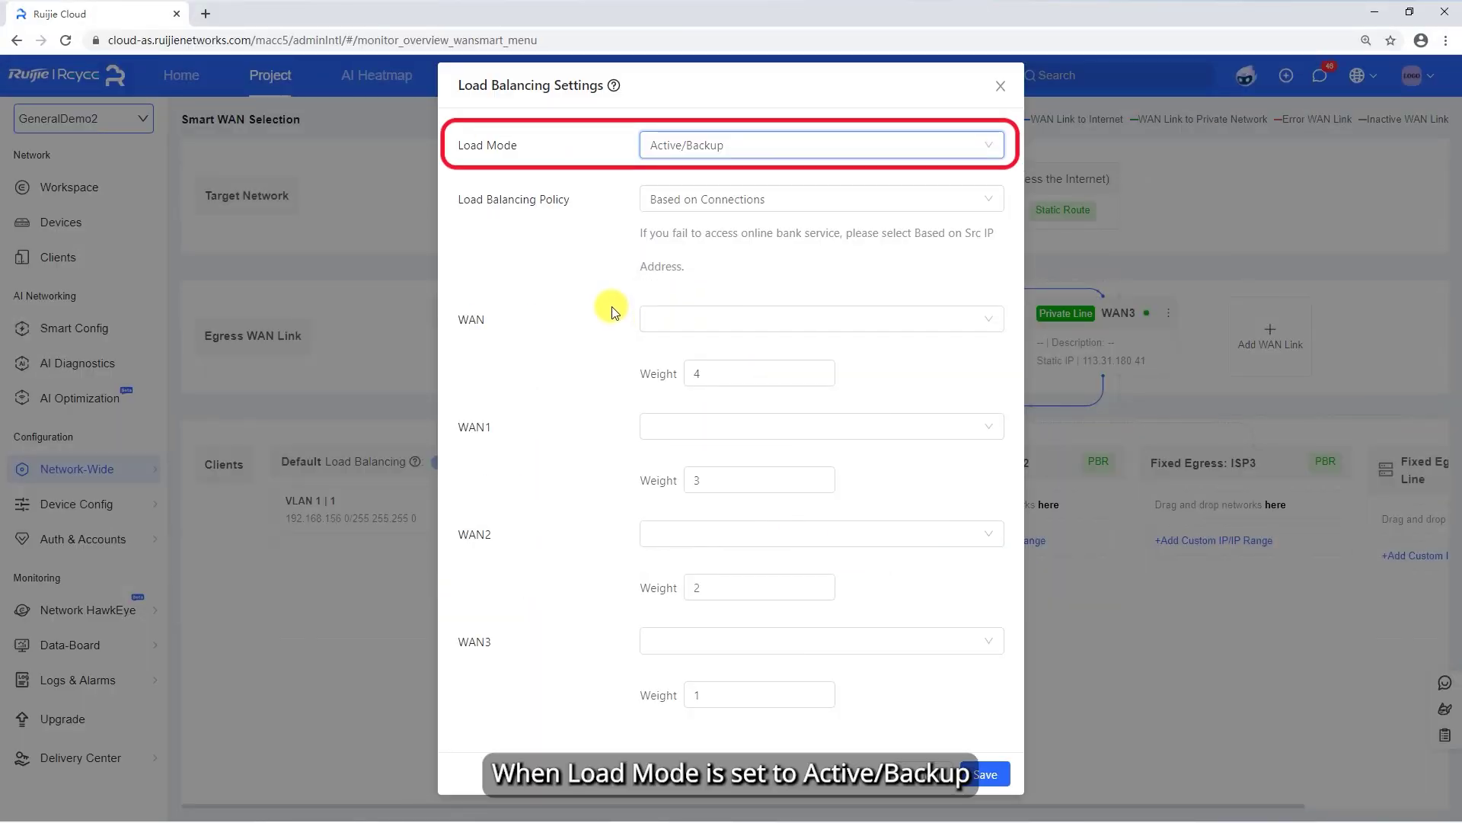
{"action": "left_click", "coordinate": [685, 313]}
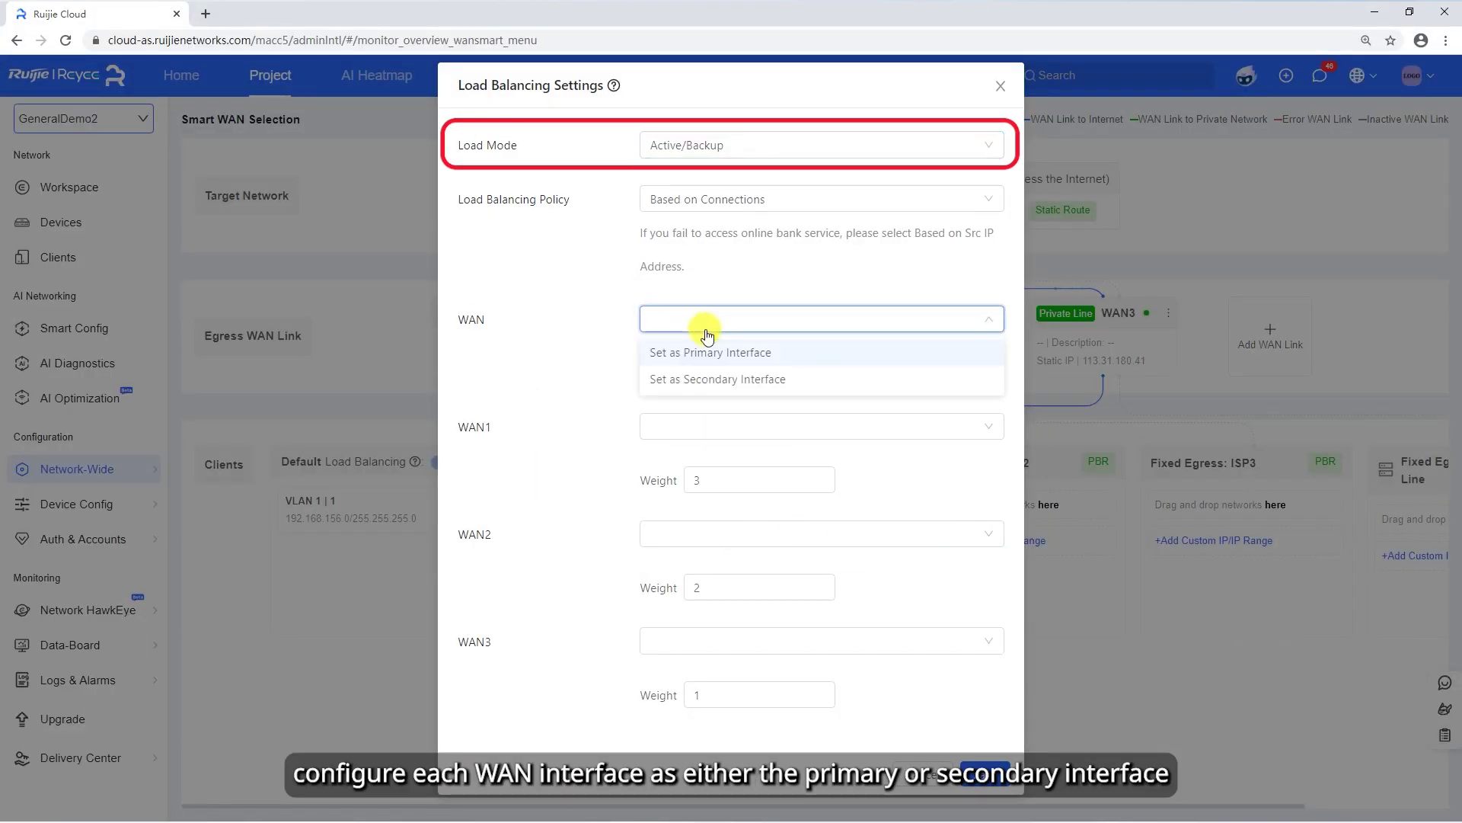
{"action": "left_click", "coordinate": [713, 357]}
{"action": "left_click", "coordinate": [680, 431]}
{"action": "left_click", "coordinate": [714, 459]}
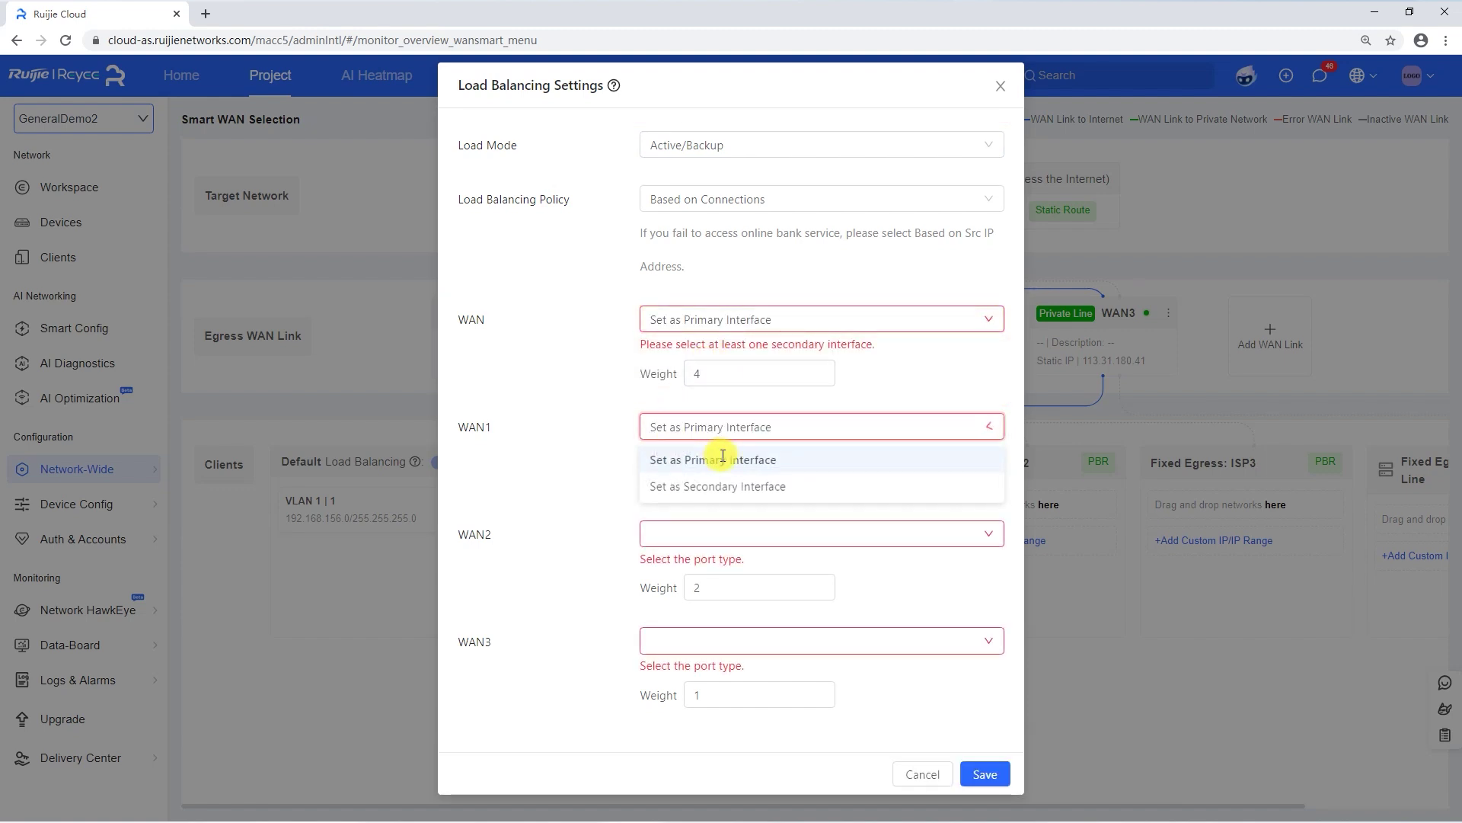
{"action": "left_click", "coordinate": [703, 547]}
{"action": "left_click", "coordinate": [693, 564]}
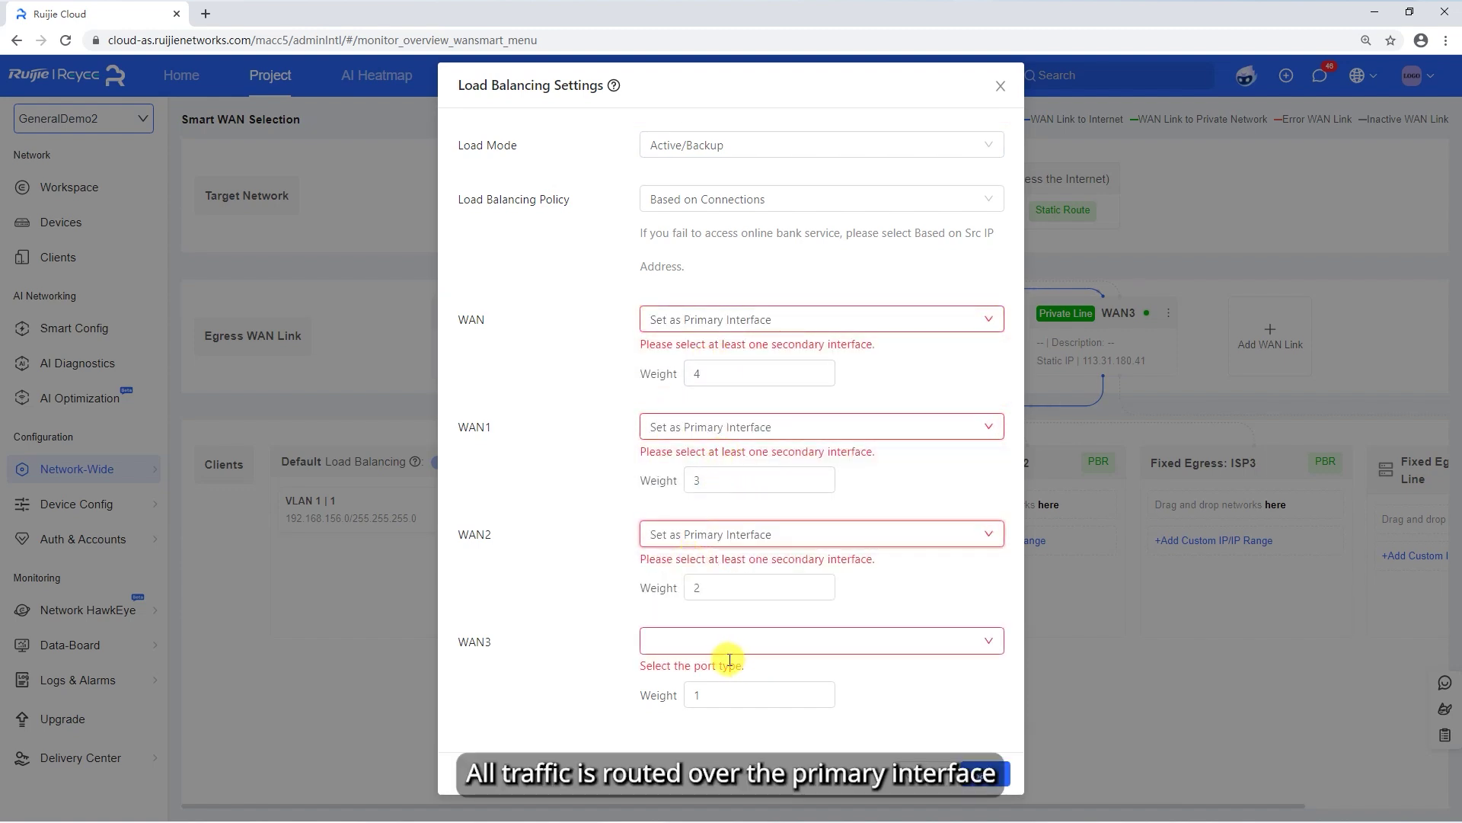
{"action": "left_click", "coordinate": [707, 655]}
{"action": "left_click", "coordinate": [717, 699]}
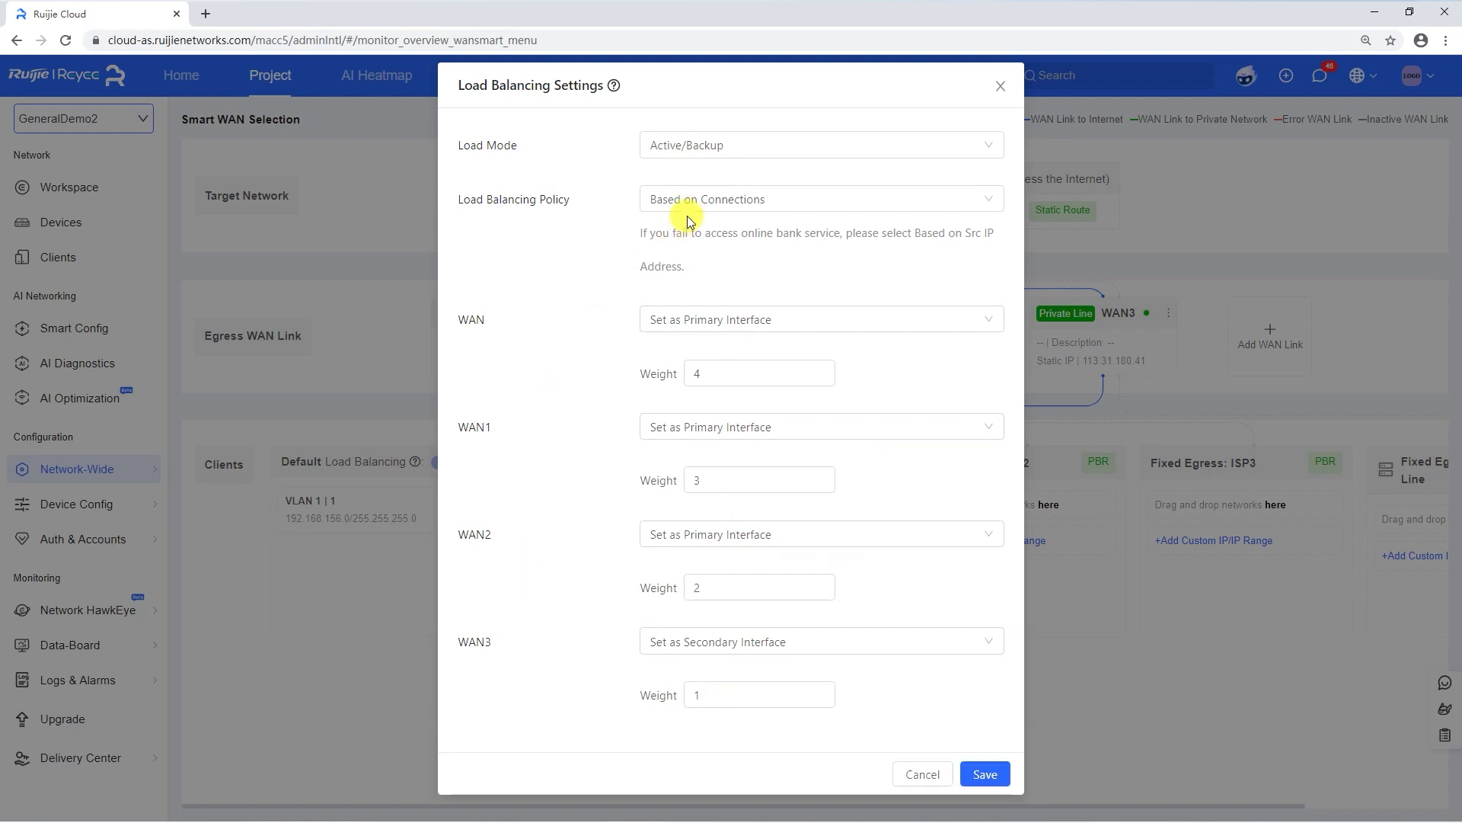
Select Smart Load Balancing as the policy and save the load balancing settings.
{"action": "left_click", "coordinate": [707, 202]}
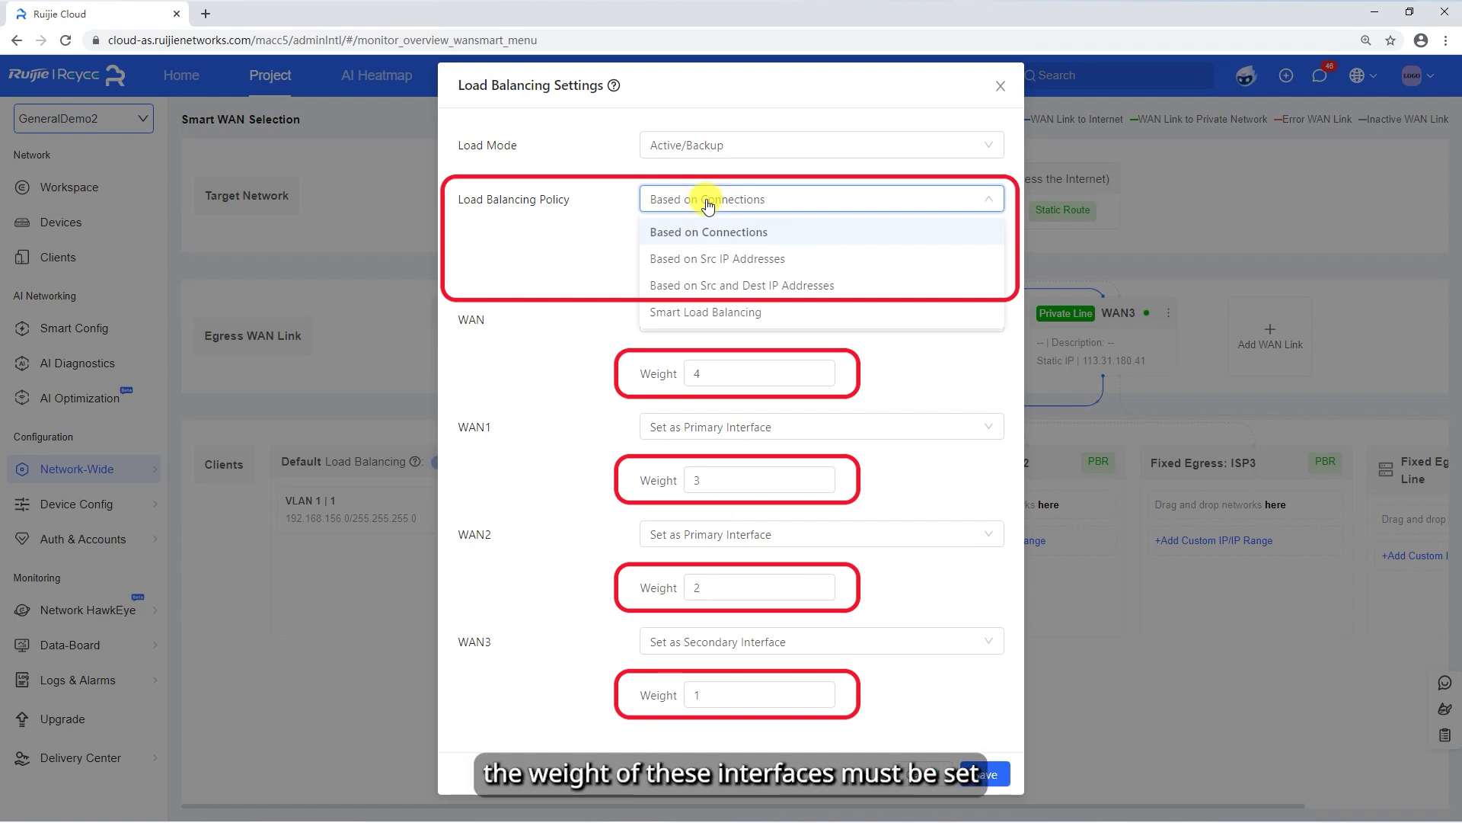
{"action": "left_click", "coordinate": [670, 313]}
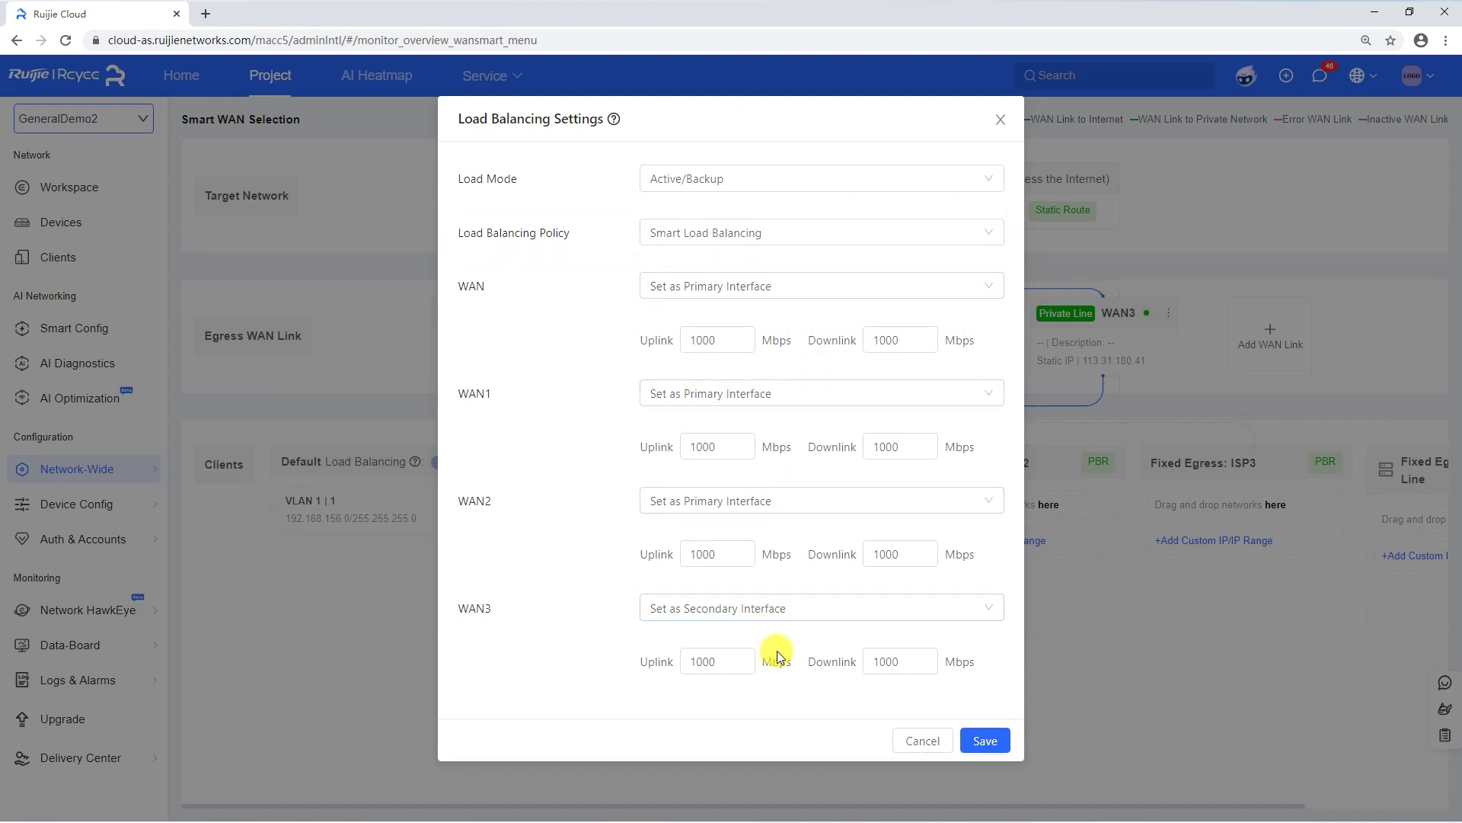
{"action": "left_click", "coordinate": [984, 740]}
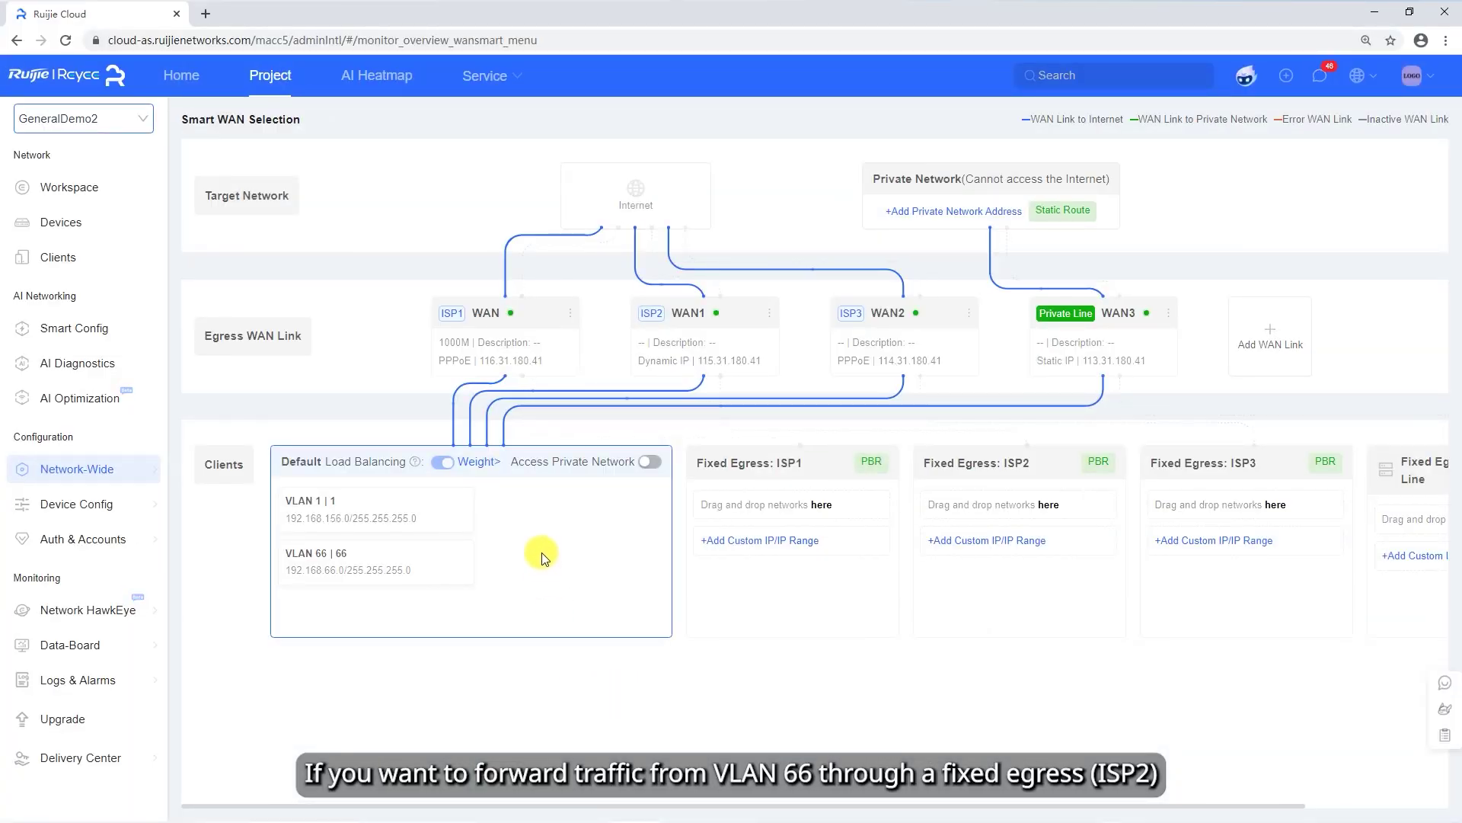
Move VLAN 66 from Default Load Balancing into the Fixed Egress: ISP2 group and save.
{"action": "left_click_drag", "start_coordinate": [390, 562], "coordinate": [1041, 506]}
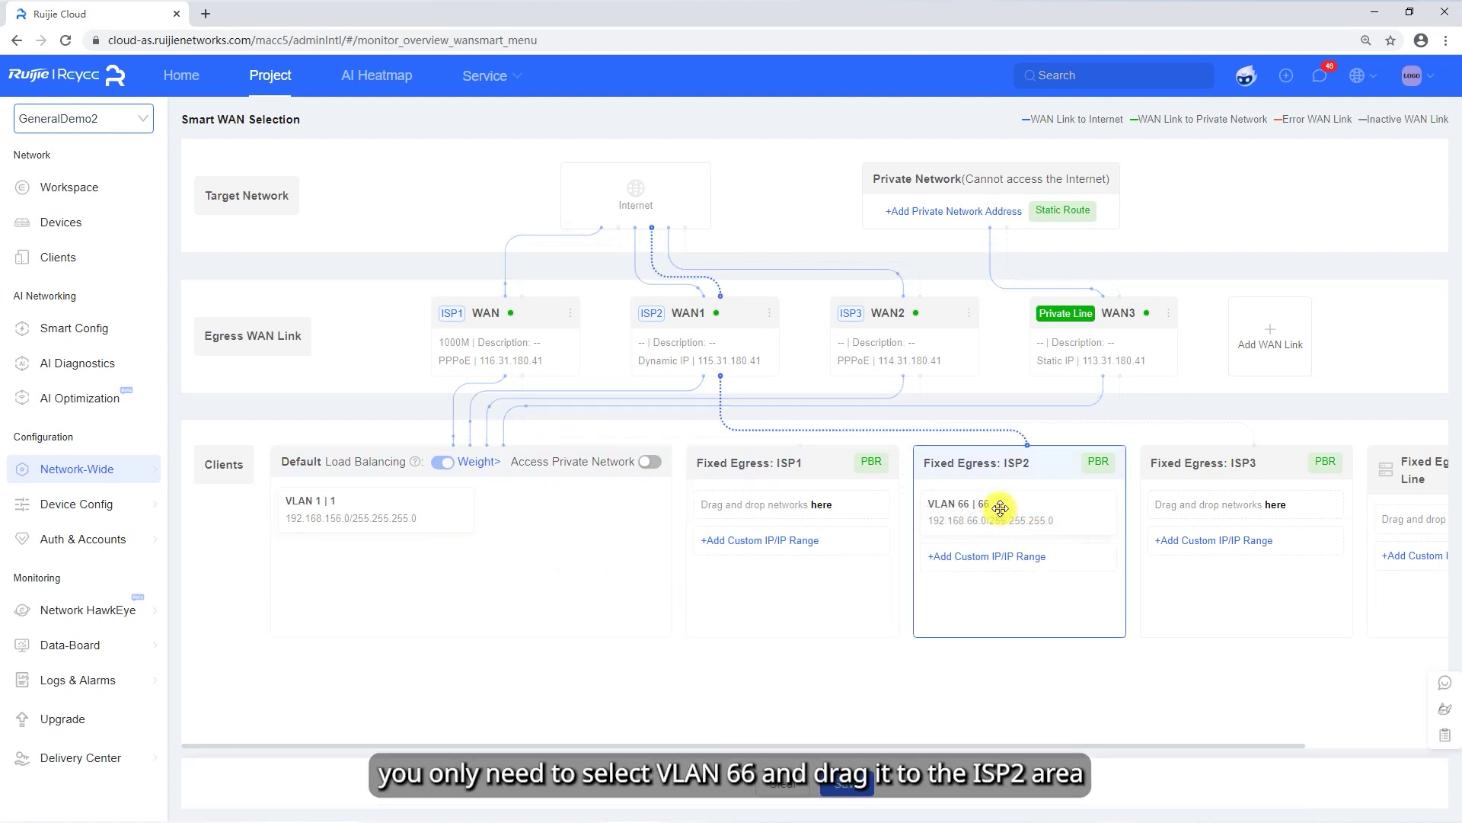
{"action": "left_click", "coordinate": [847, 783]}
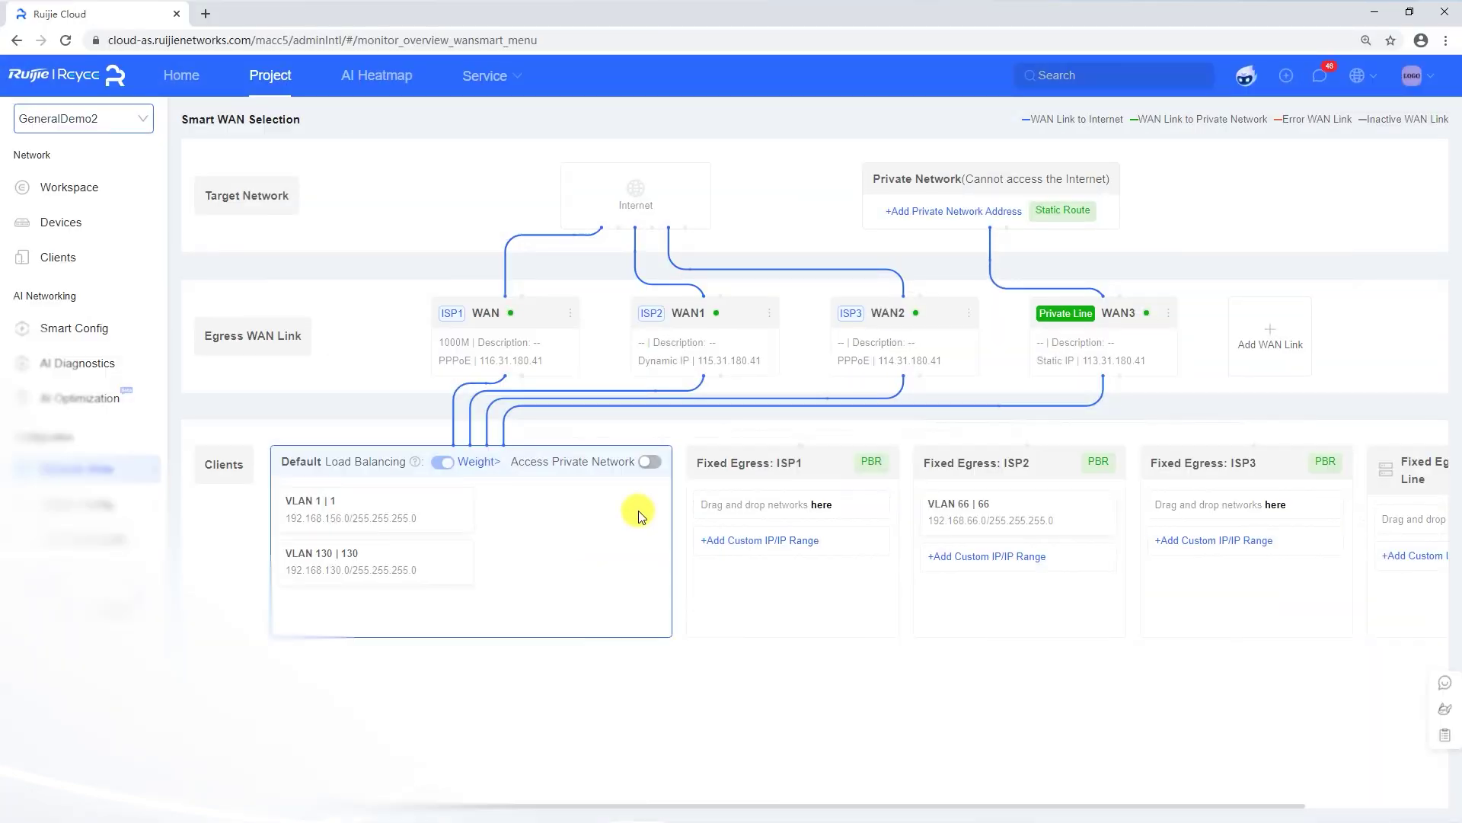
Enter private network addresses 172.16.11.12 and 172.16.12.12 in the add dialog and confirm with OK.
{"action": "left_click", "coordinate": [954, 208]}
{"action": "left_click", "coordinate": [786, 352]}
{"action": "type", "text": "17"}
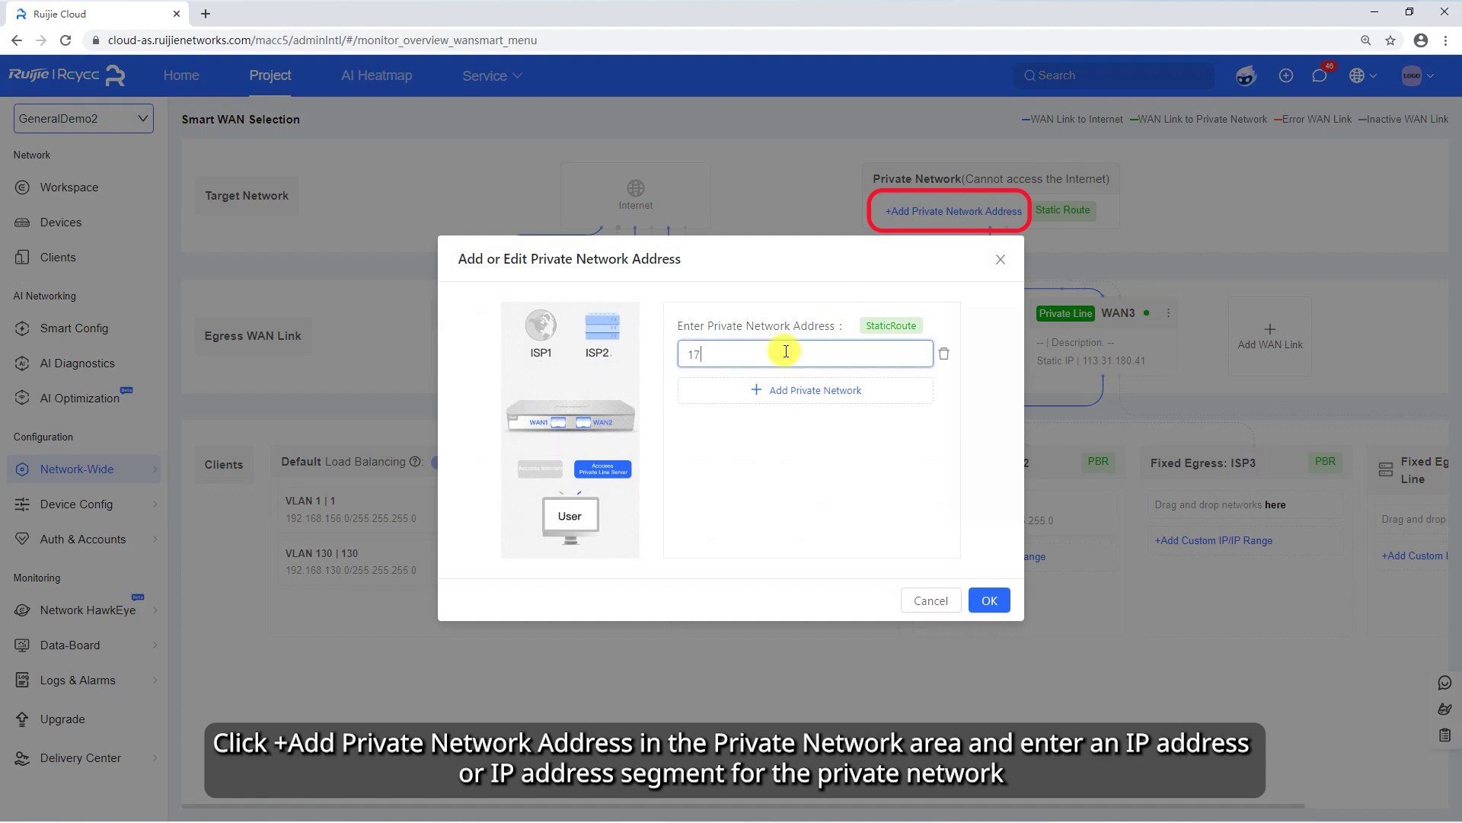
{"action": "type", "text": "2.16.11.12"}
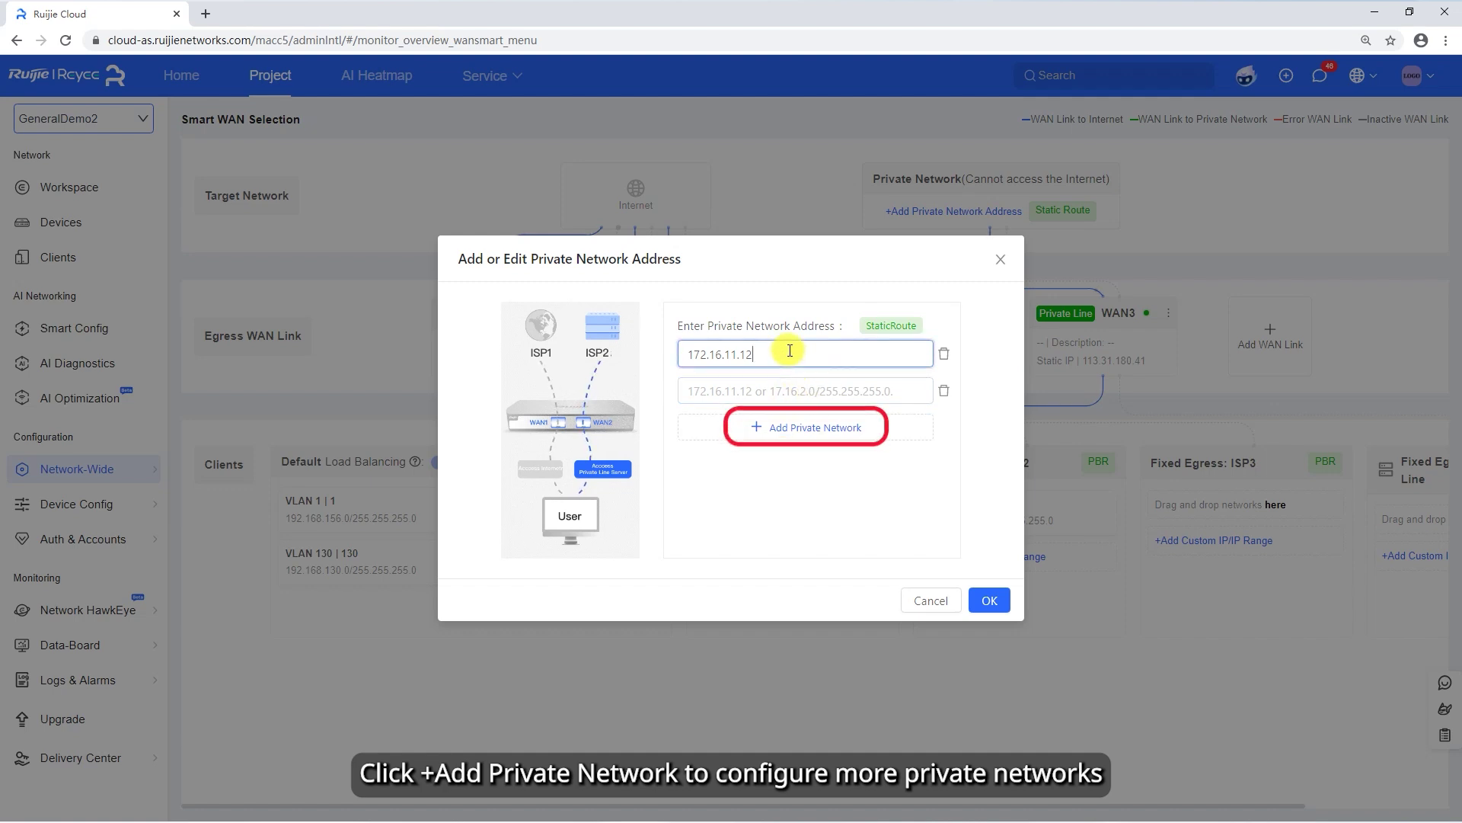
{"action": "left_click", "coordinate": [787, 391]}
{"action": "type", "text": "172.16.11.12"}
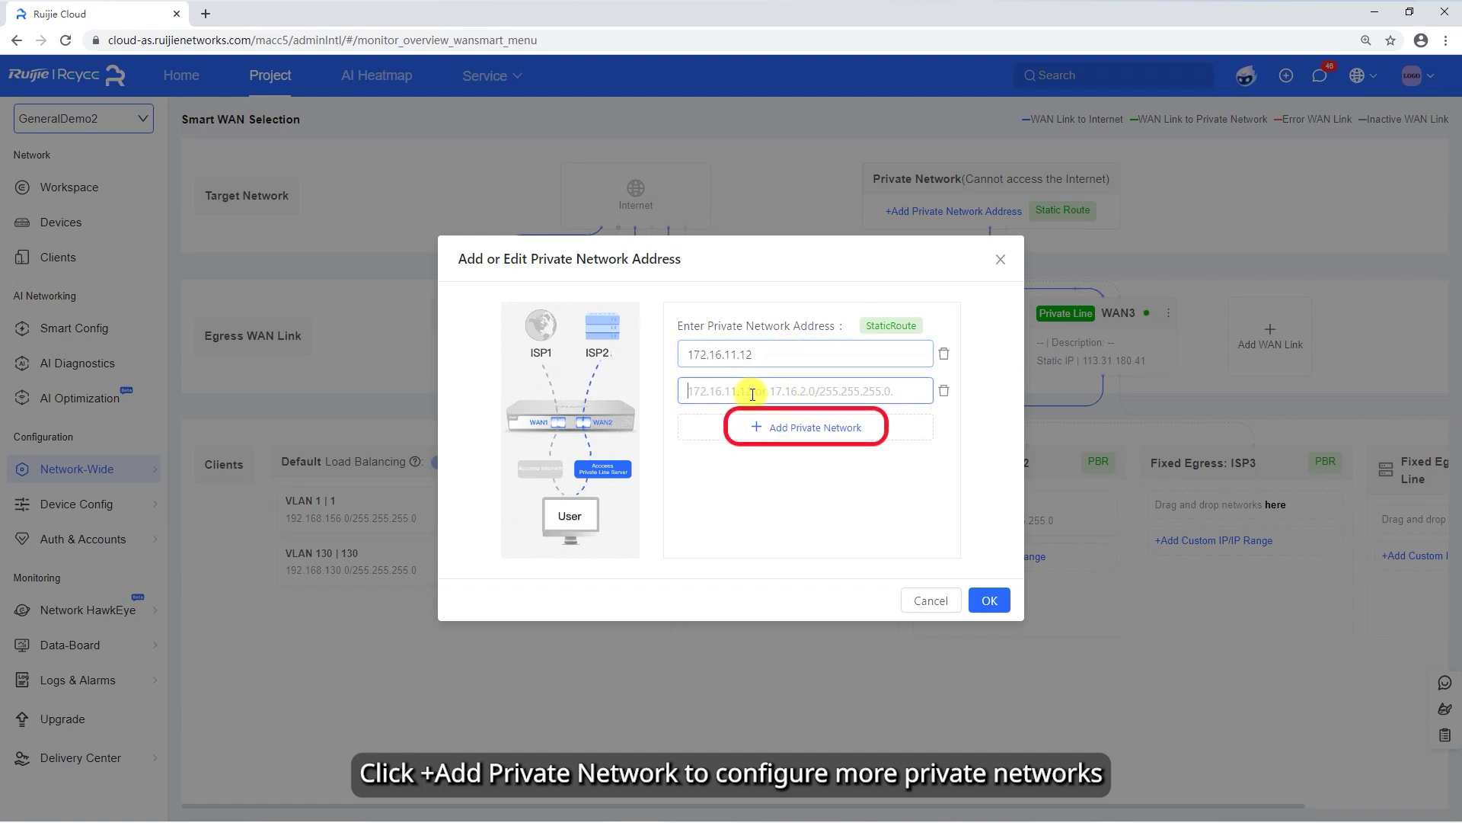
{"action": "key", "text": "BackSpace"}
{"action": "key", "text": "BackSpace"}
{"action": "key", "text": "BackSpace"}
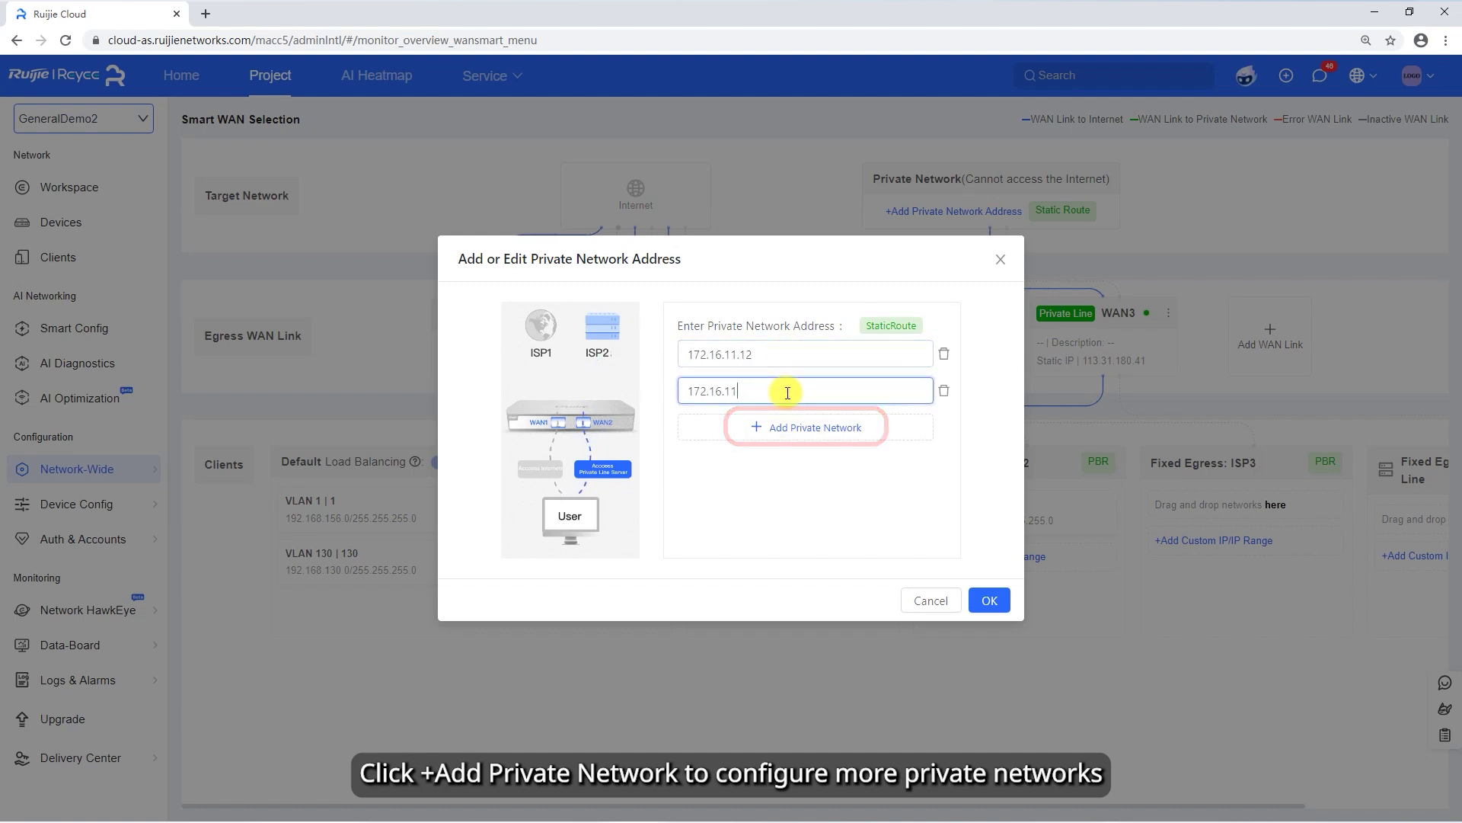
{"action": "type", "text": "2.12"}
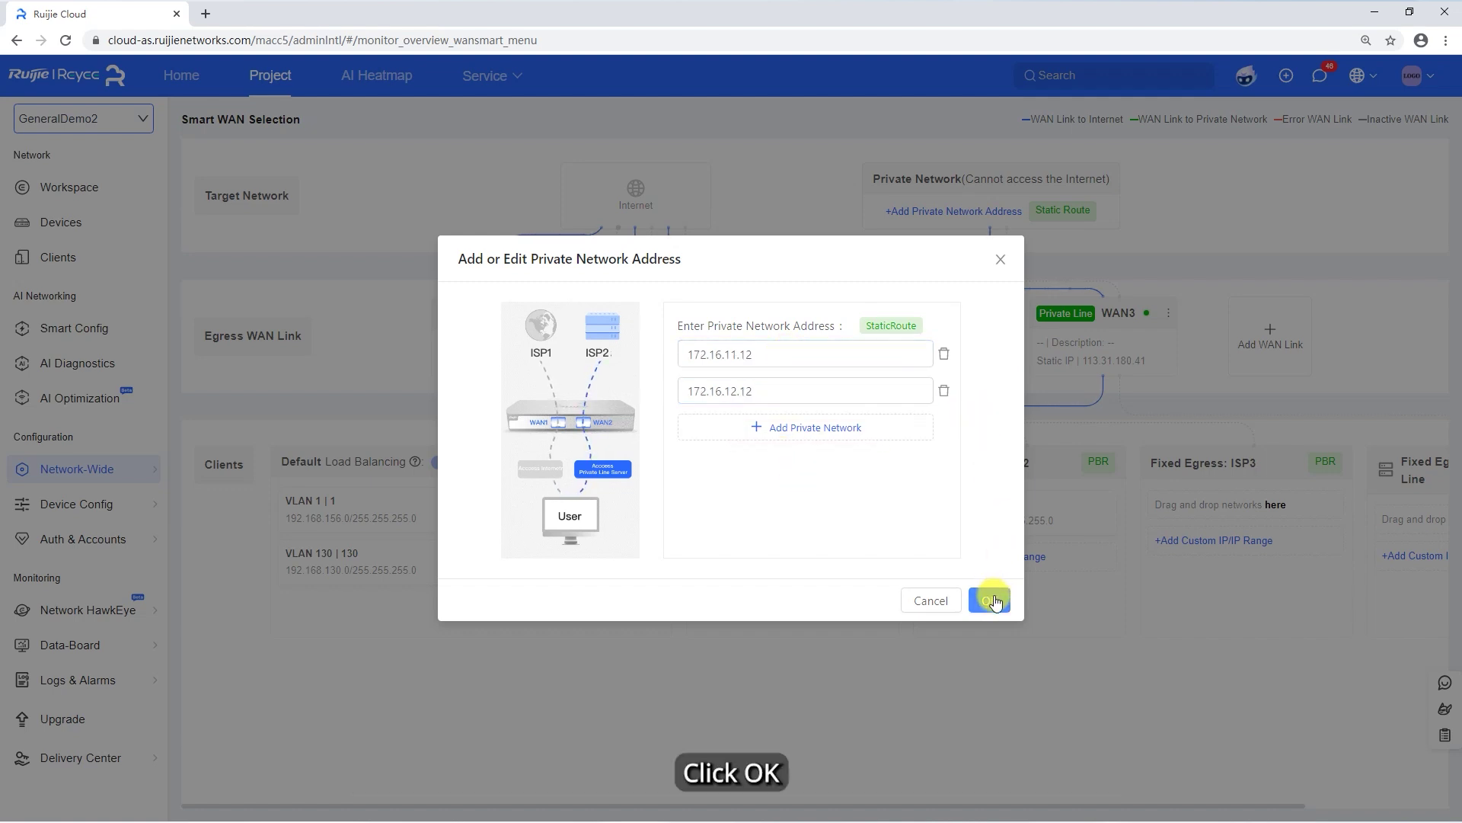
{"action": "left_click", "coordinate": [990, 600]}
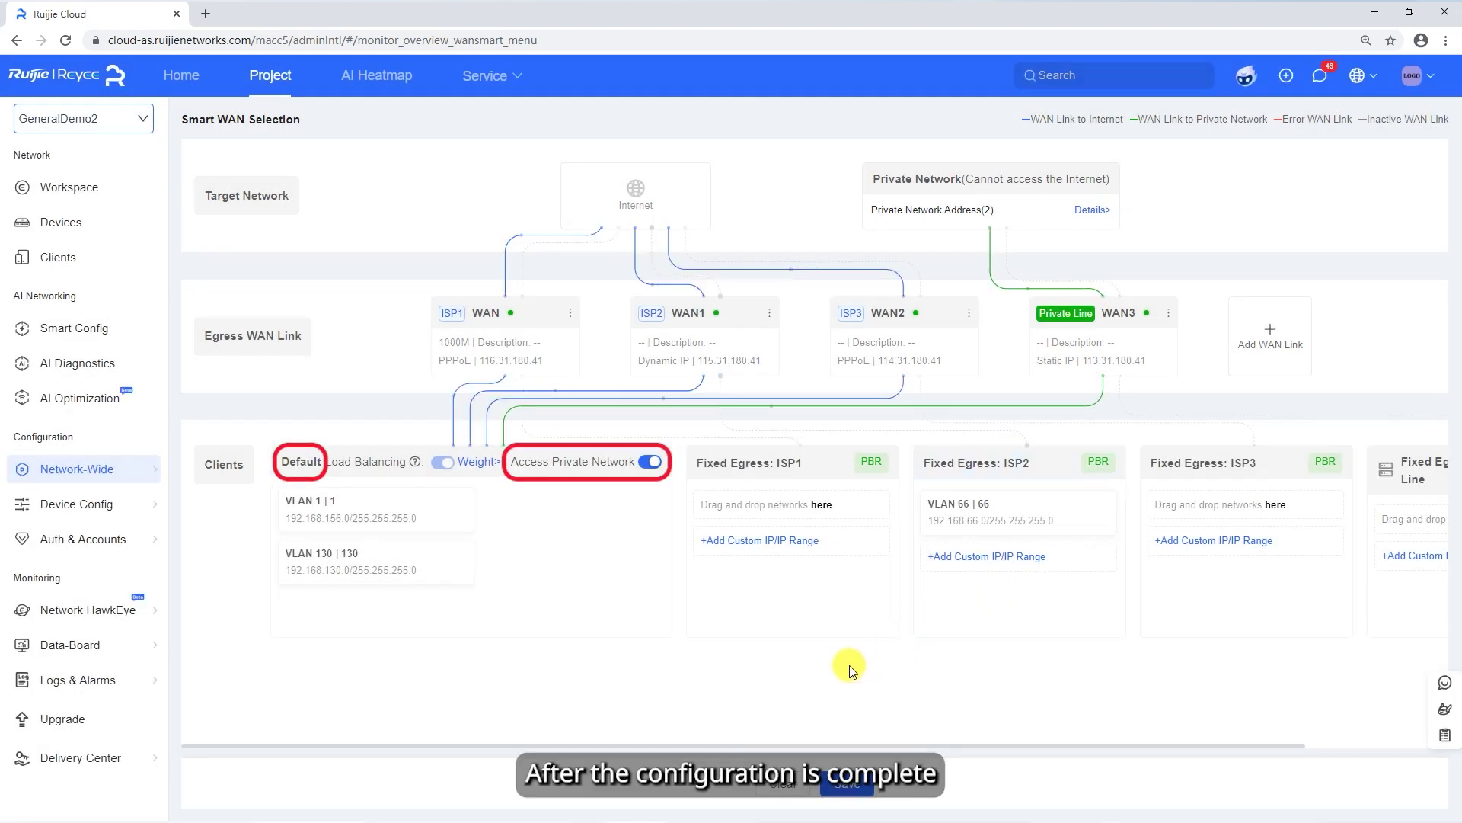